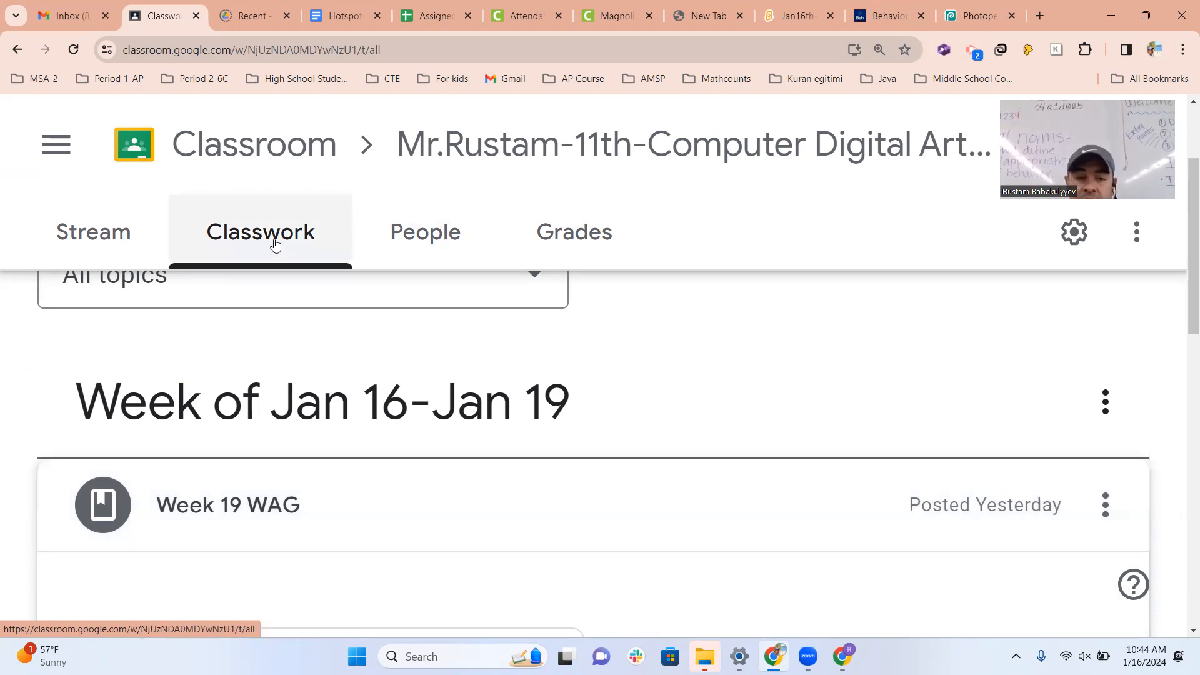
Start creating a new assignment on the 11th-grade computer digital arts class's Classwork page.
scroll(295, 383, "down", 5)
scroll(281, 203, "up", 4)
scroll(281, 203, "up", 3)
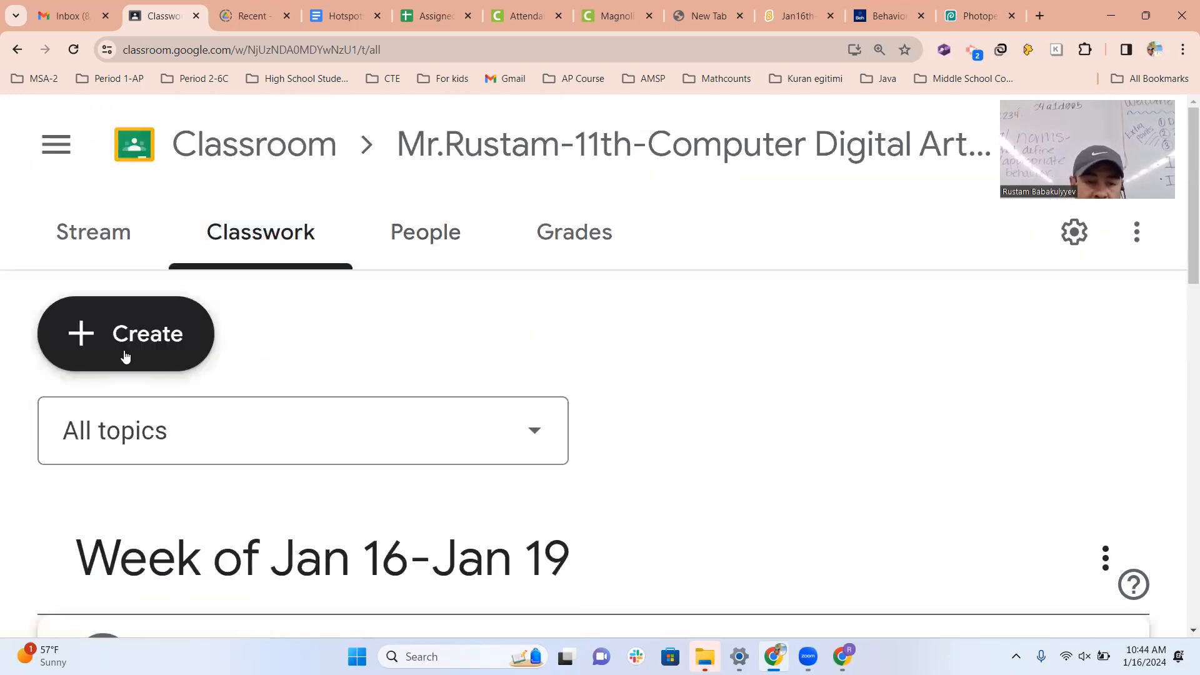
left_click(152, 338)
left_click(265, 431)
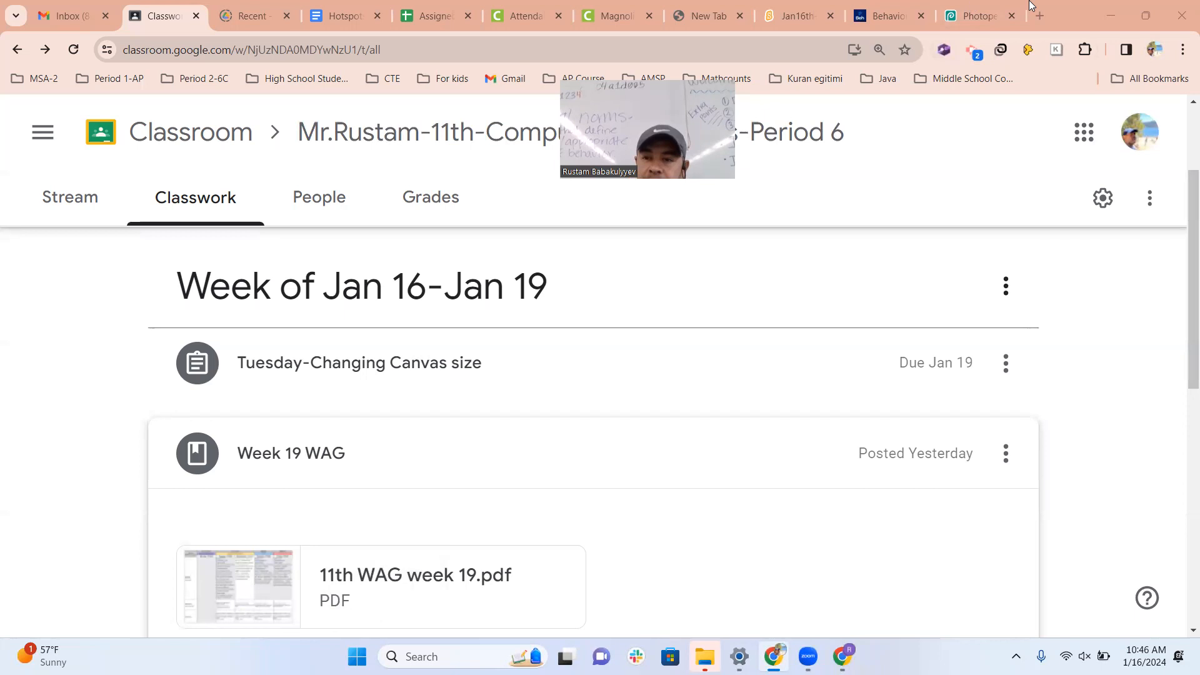
Switch to Photopea and resize the face drawing's image to 800 × 450 pixels, keeping its proportions.
left_click(968, 17)
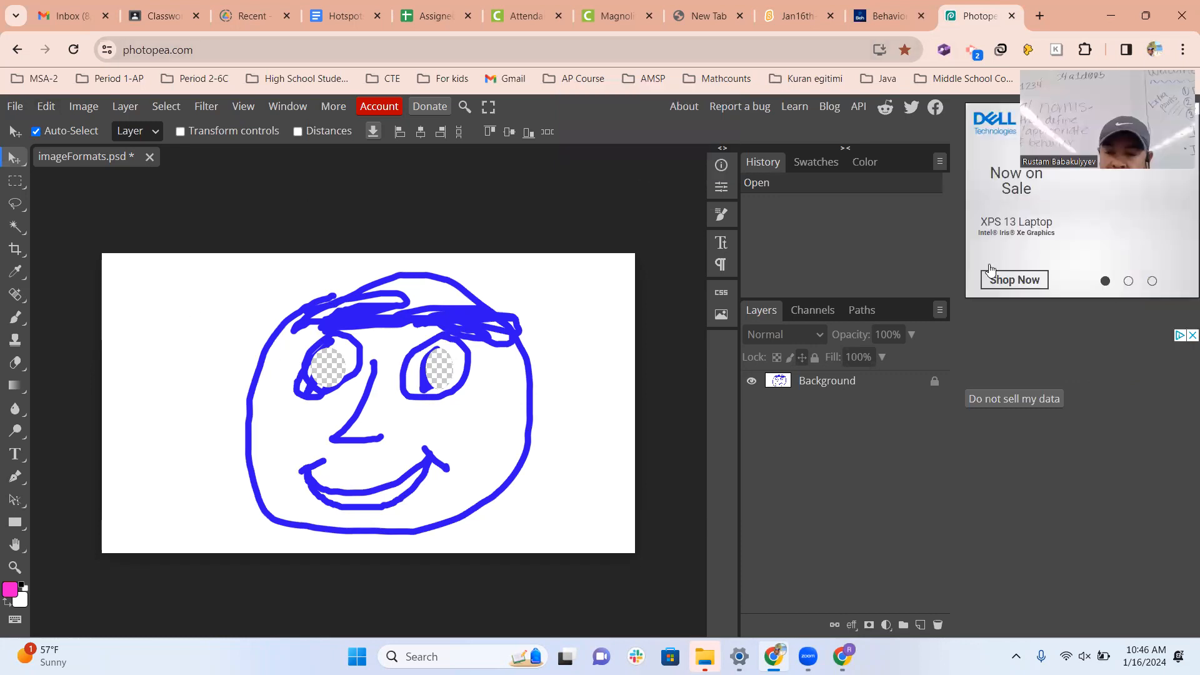
left_click(87, 114)
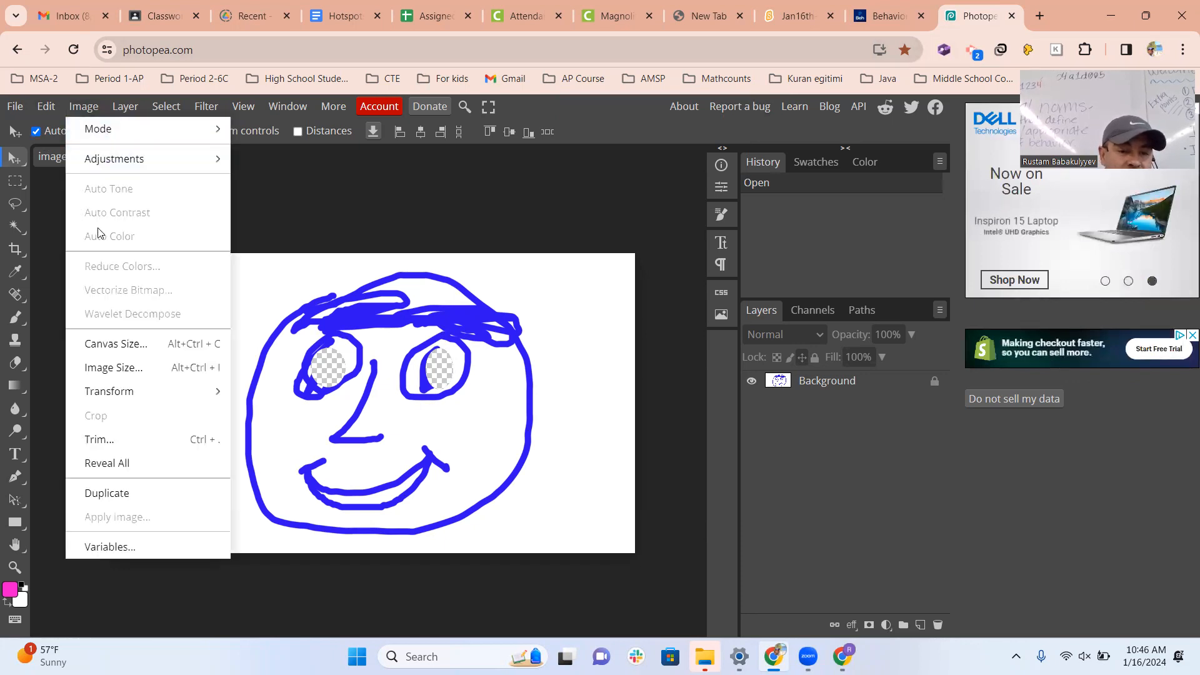
left_click(123, 369)
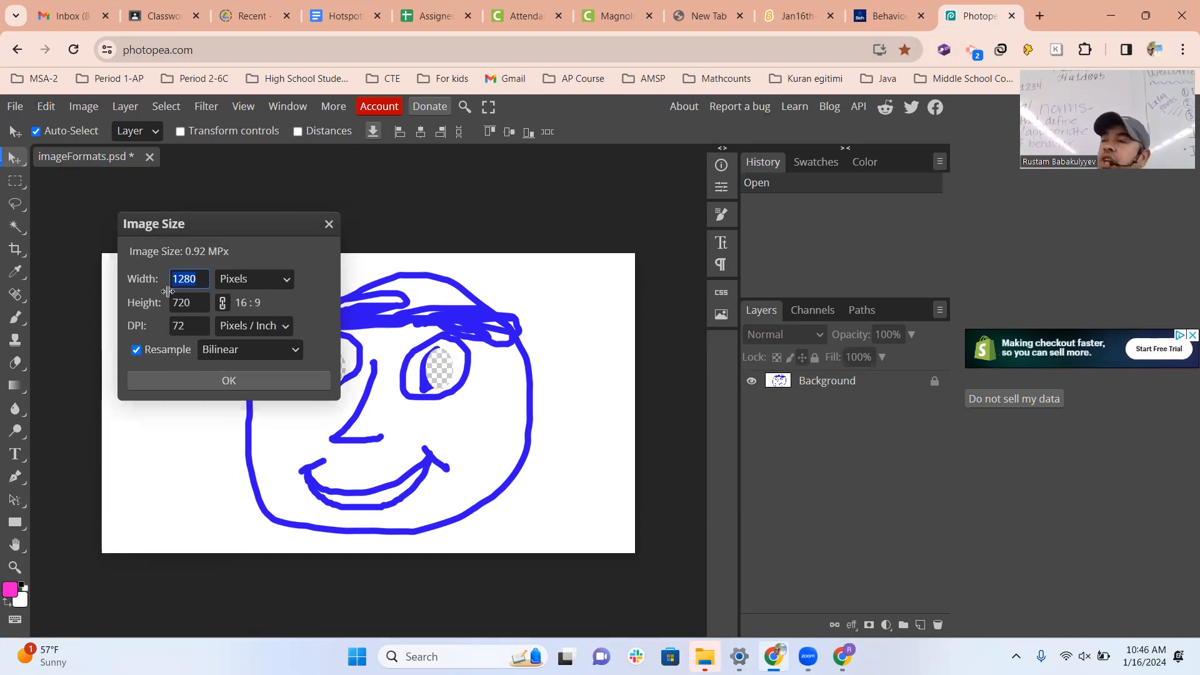
left_click(204, 283)
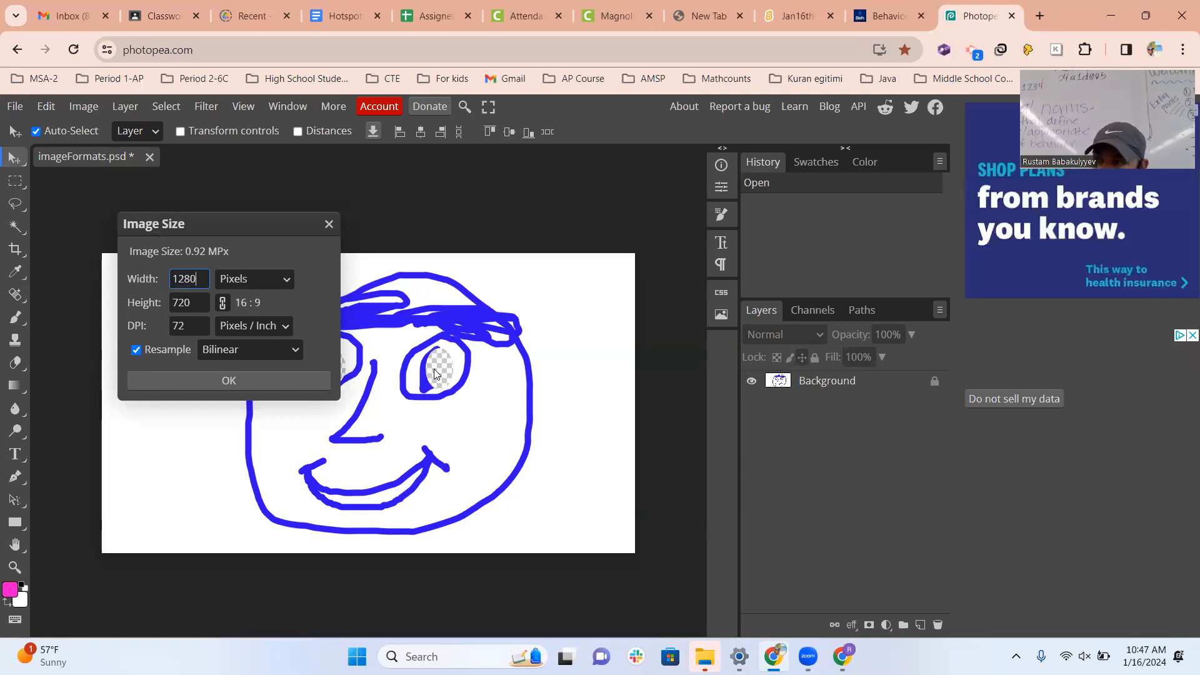
left_click(187, 298)
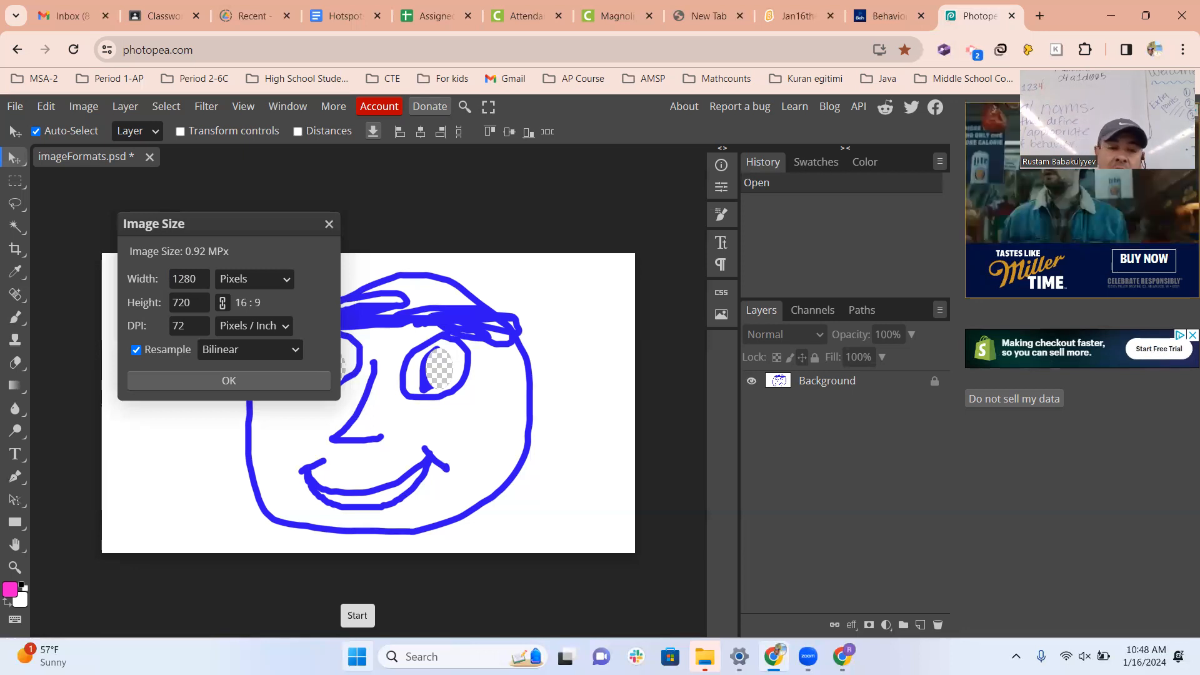
double_click(195, 281)
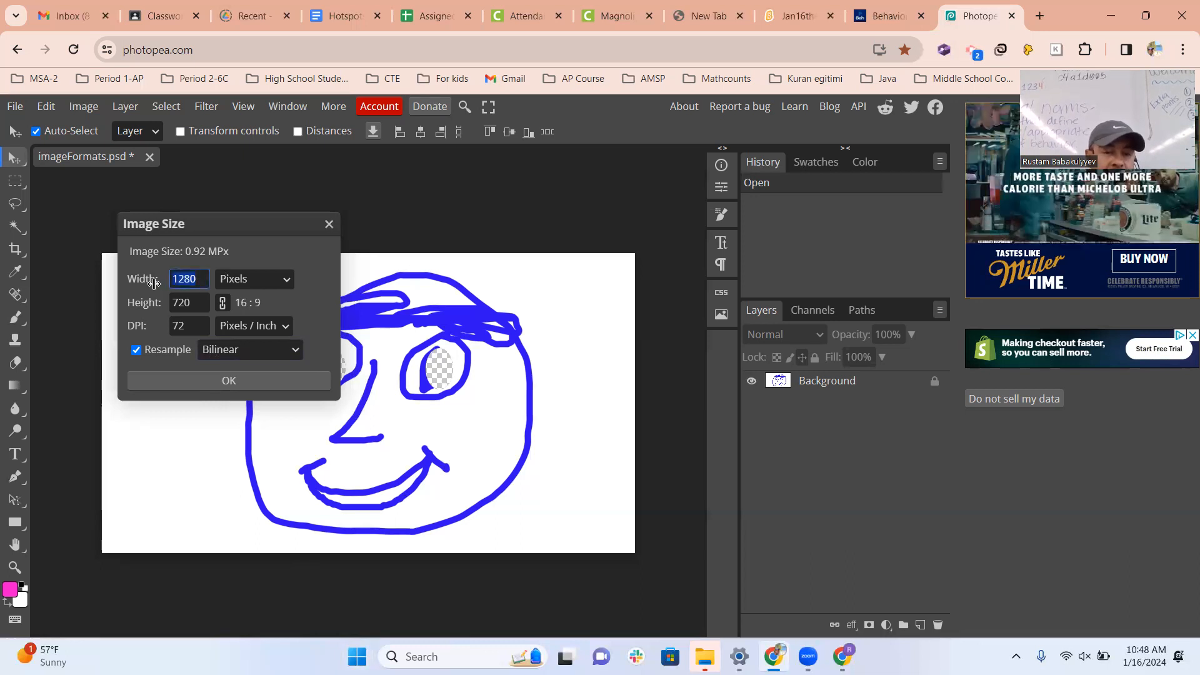
type("8")
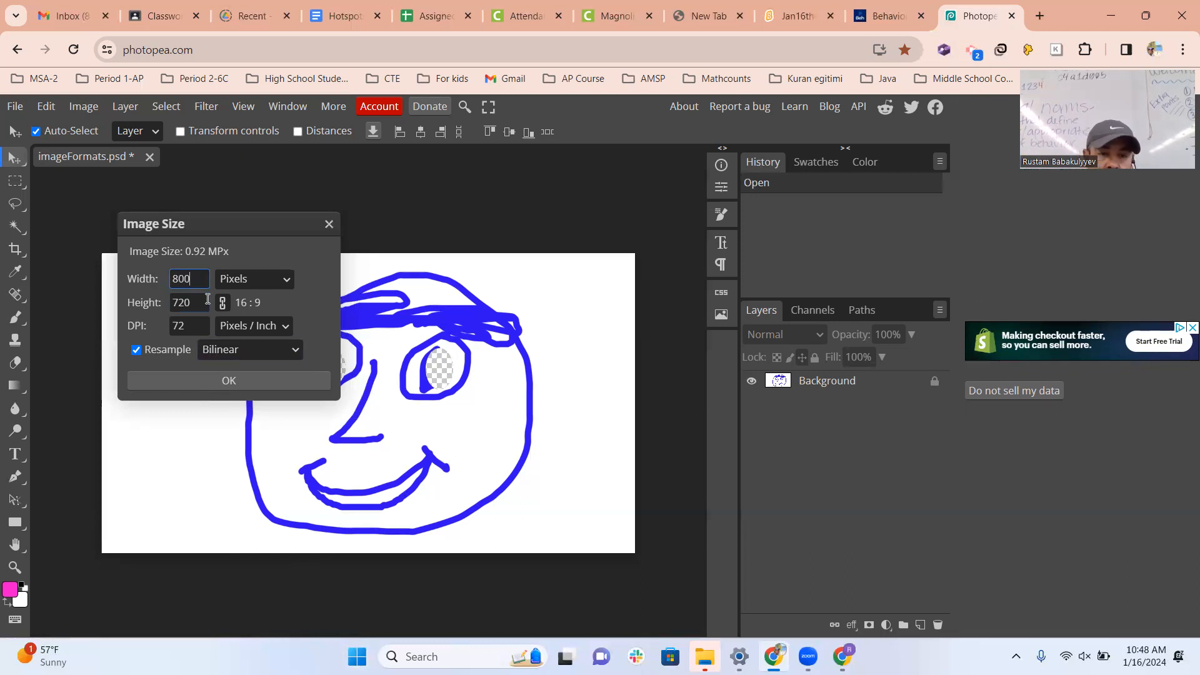
key("Tab")
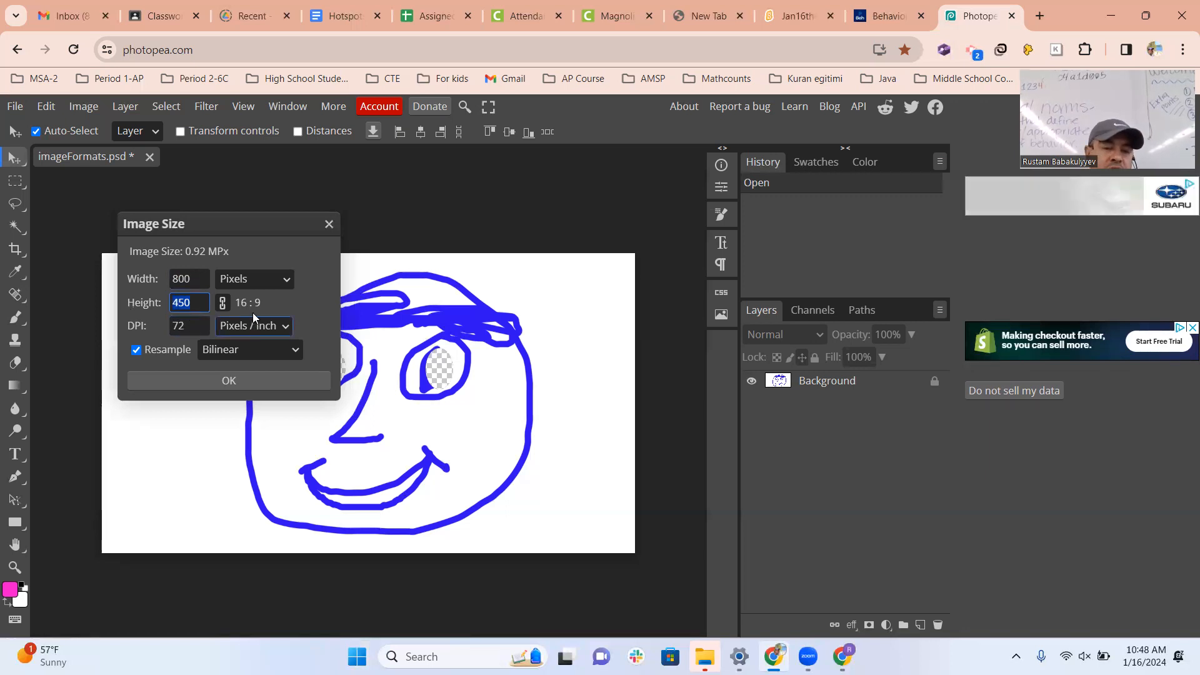
left_click(240, 302)
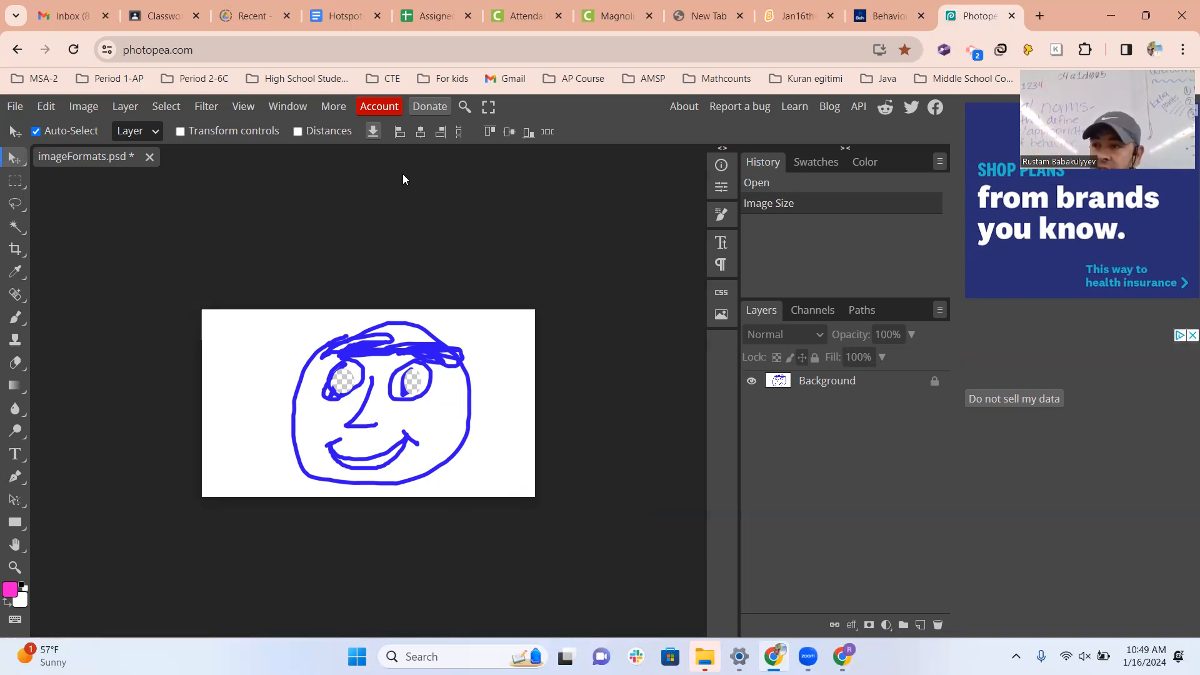
Try reducing the canvas to 600 × 300 pixels with a centred anchor, and undo the change.
left_click(80, 112)
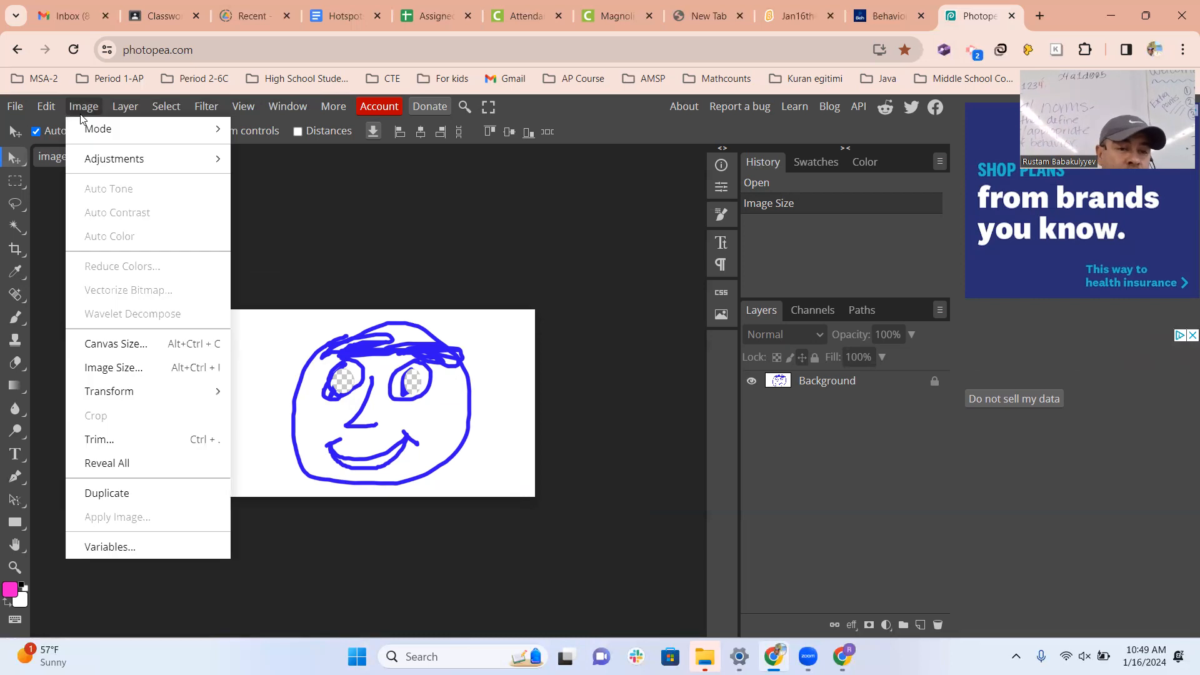
left_click(116, 345)
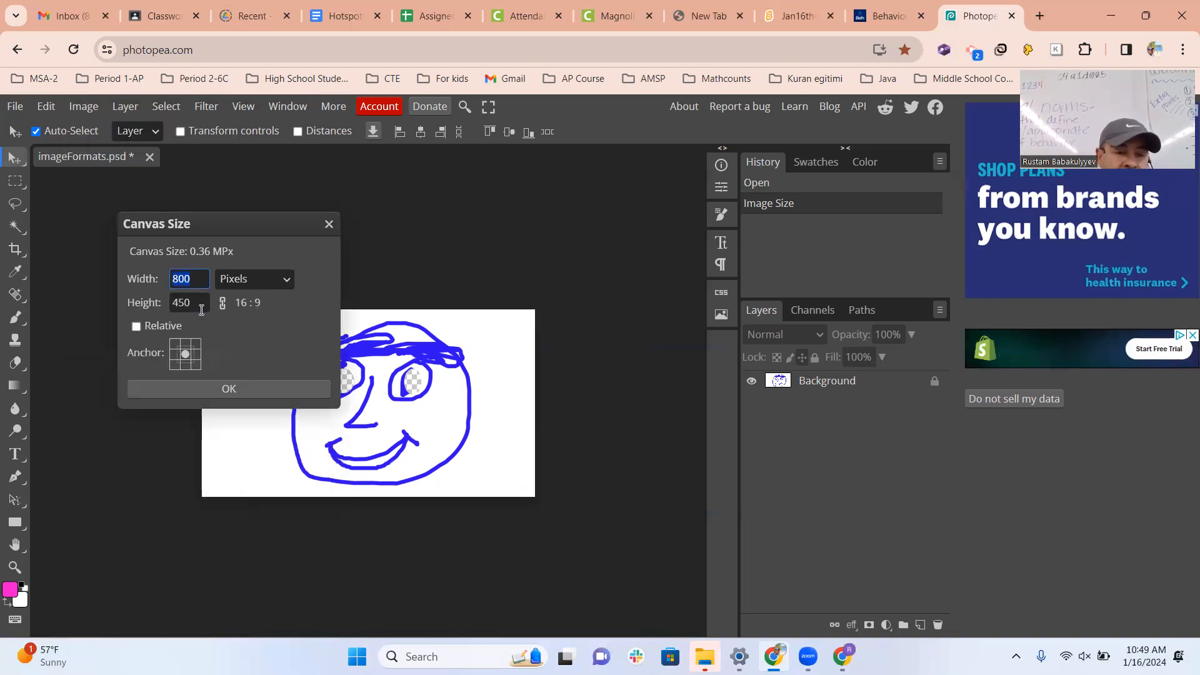
left_click(196, 283)
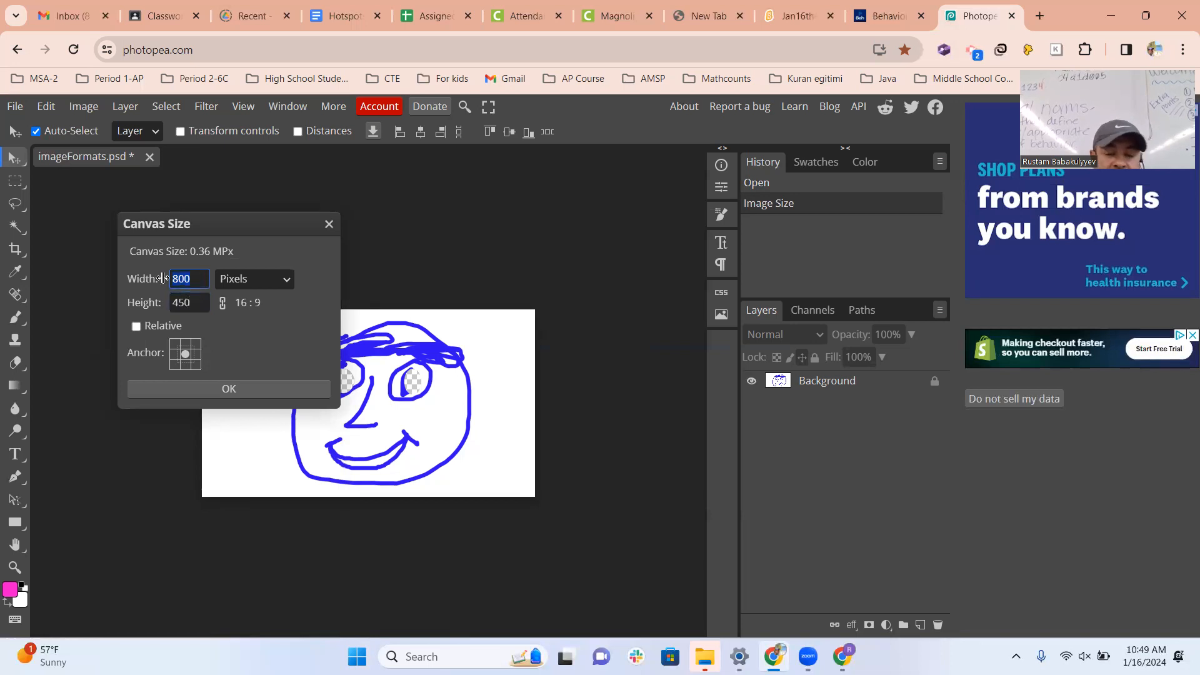
type("600")
key("Tab")
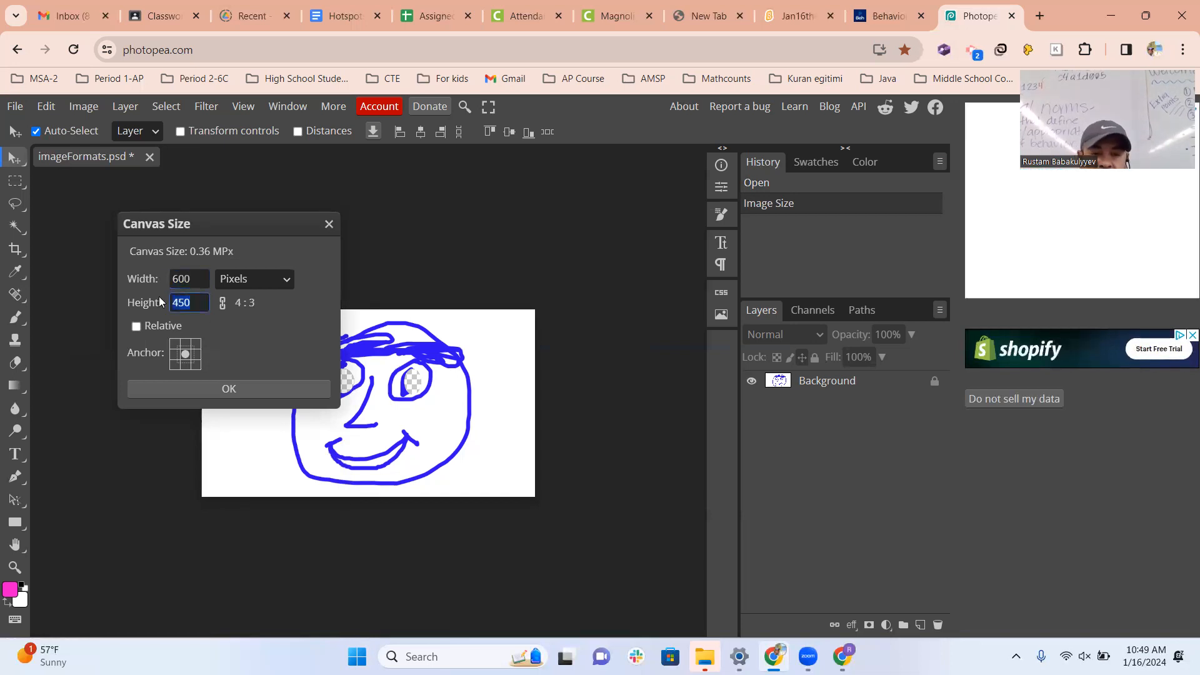
type("300")
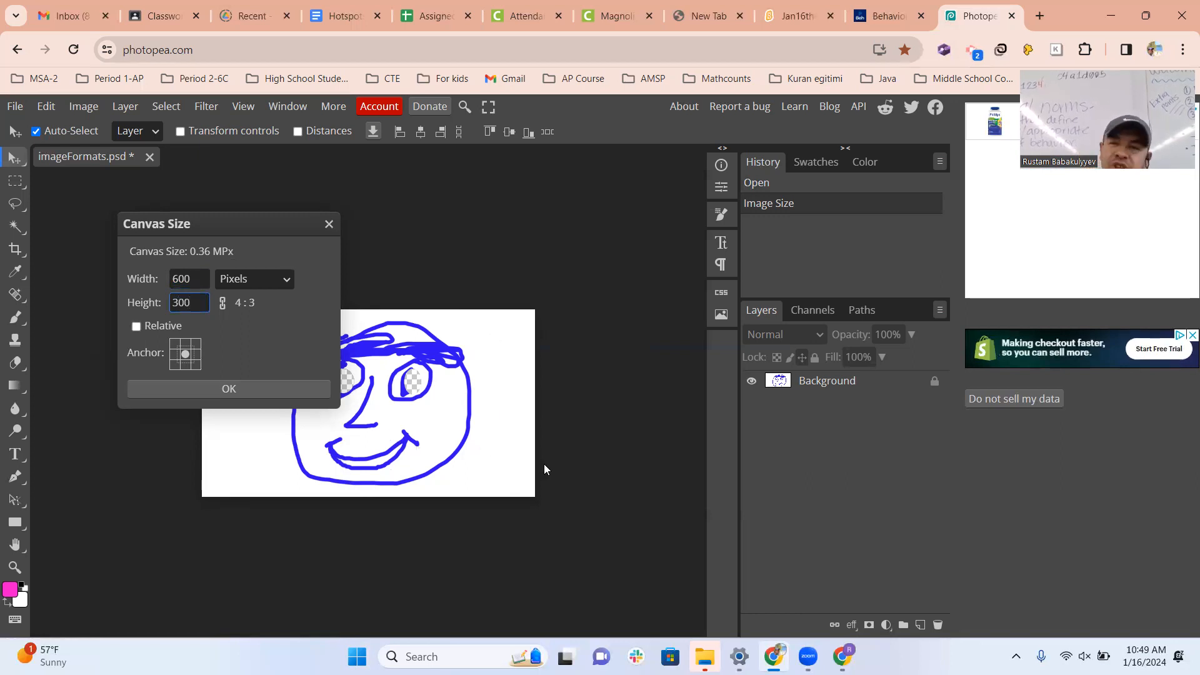
left_click(268, 389)
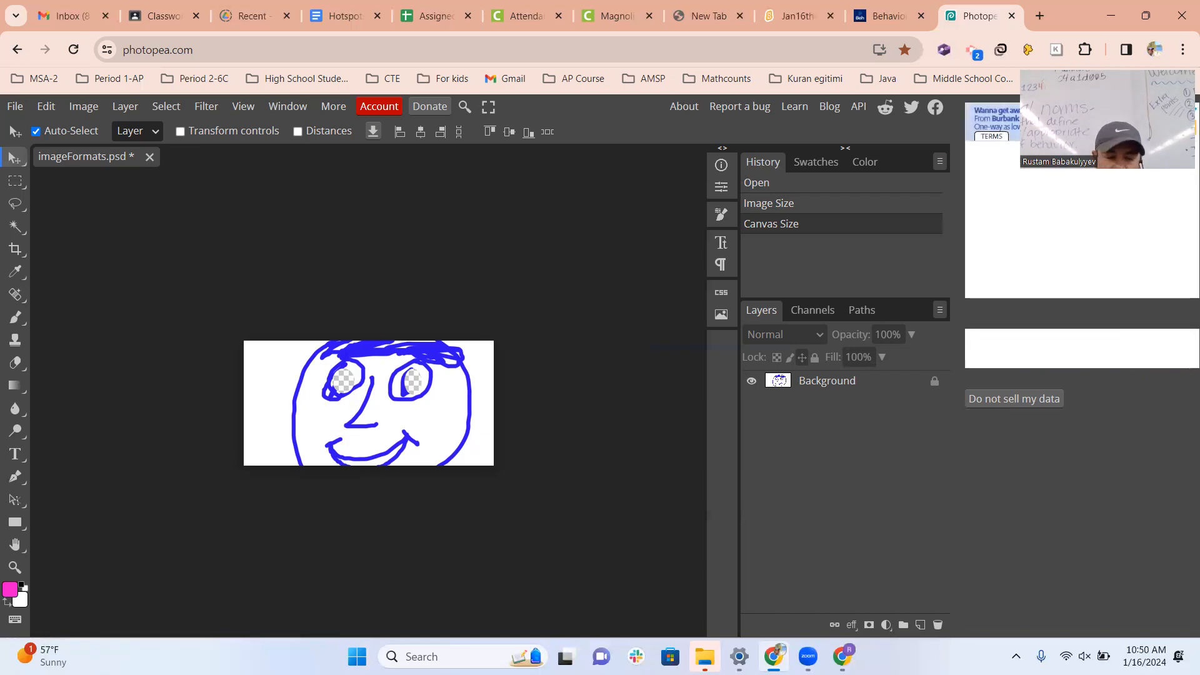
key("ctrl+z")
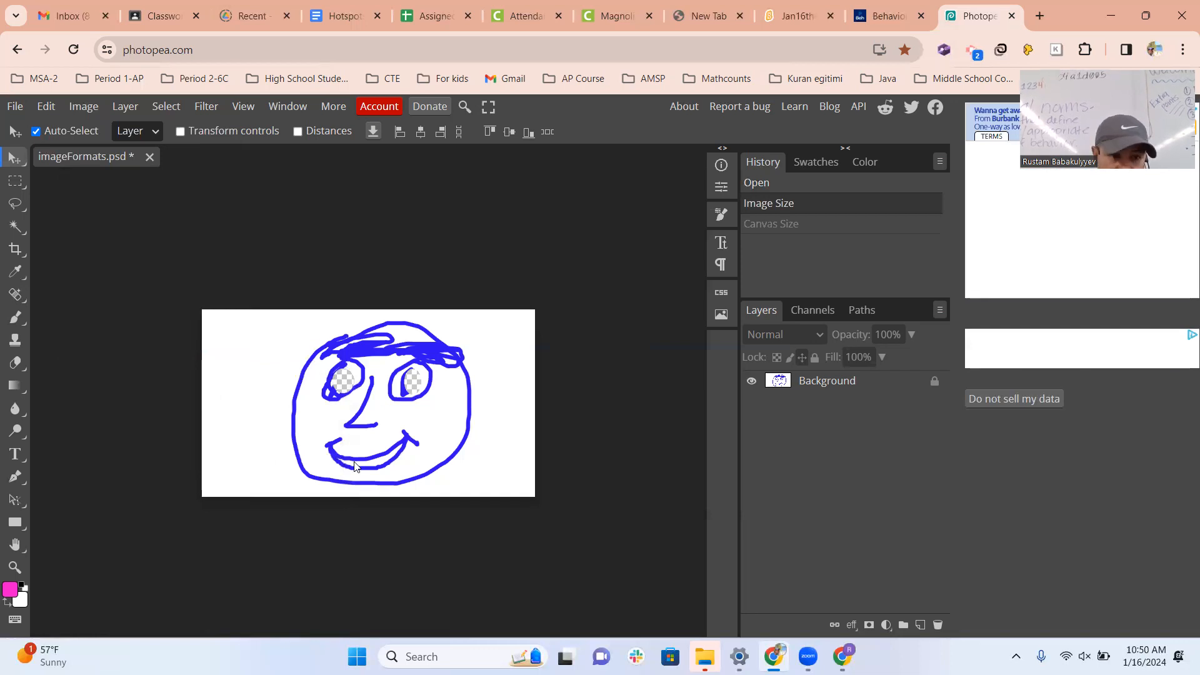
Enlarge the canvas around the face drawing to 2000 × 1500 pixels with a centred anchor.
left_click(81, 107)
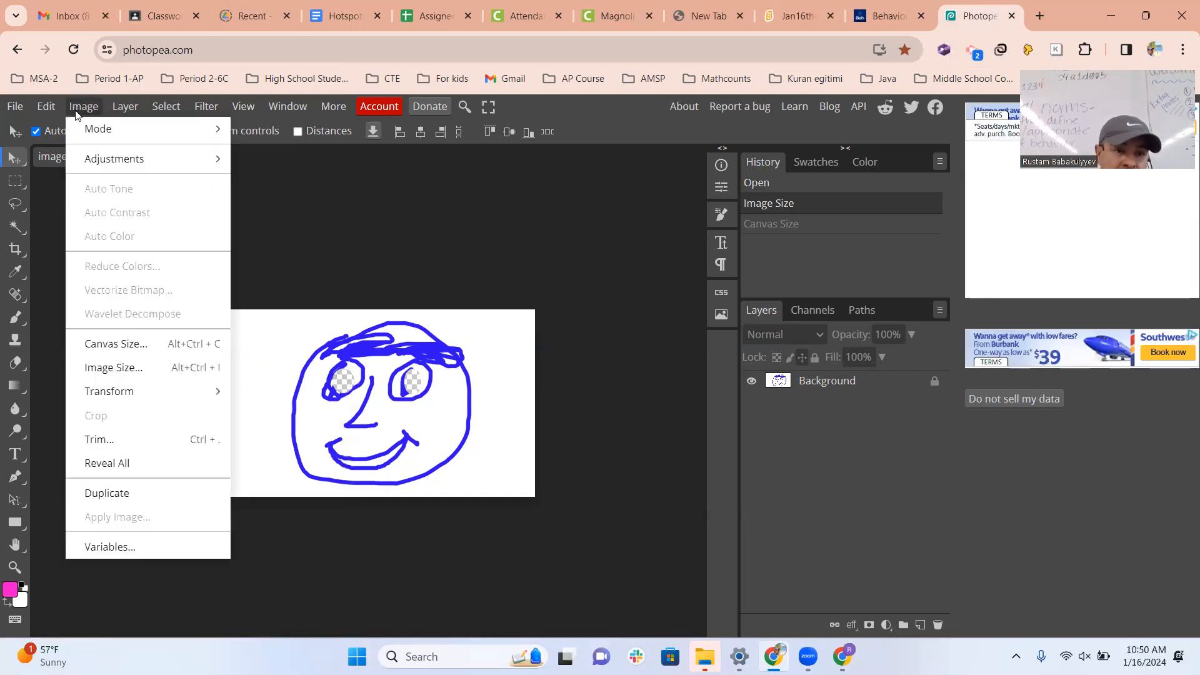
left_click(117, 344)
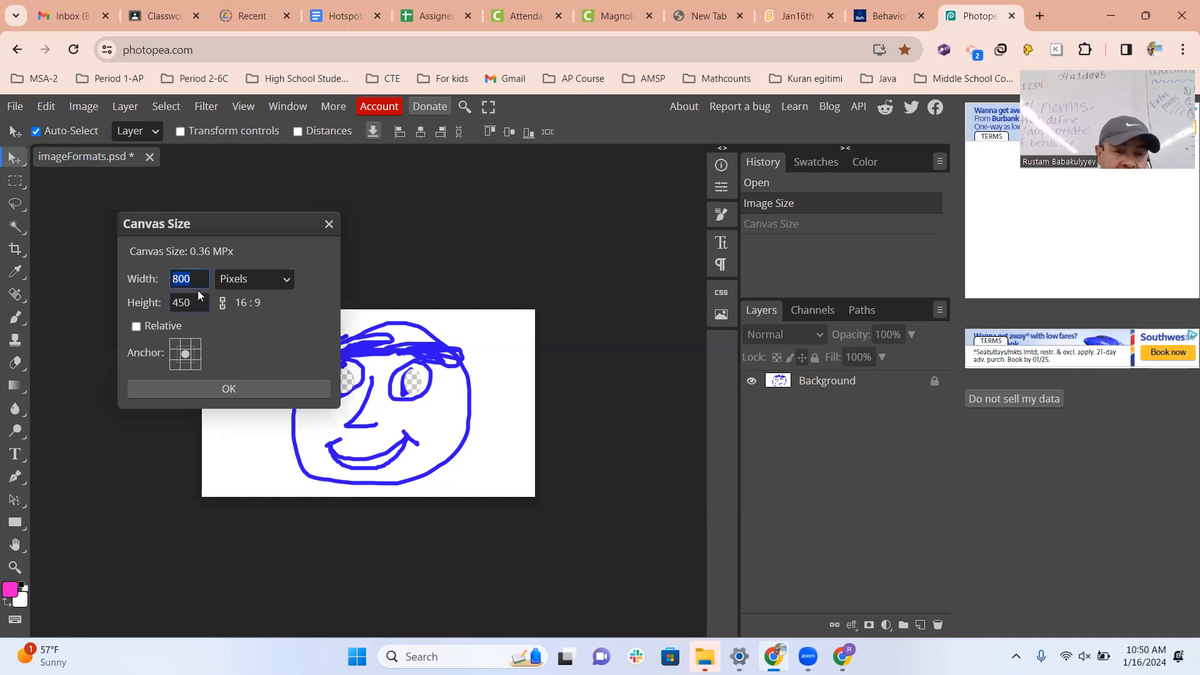
type("2000")
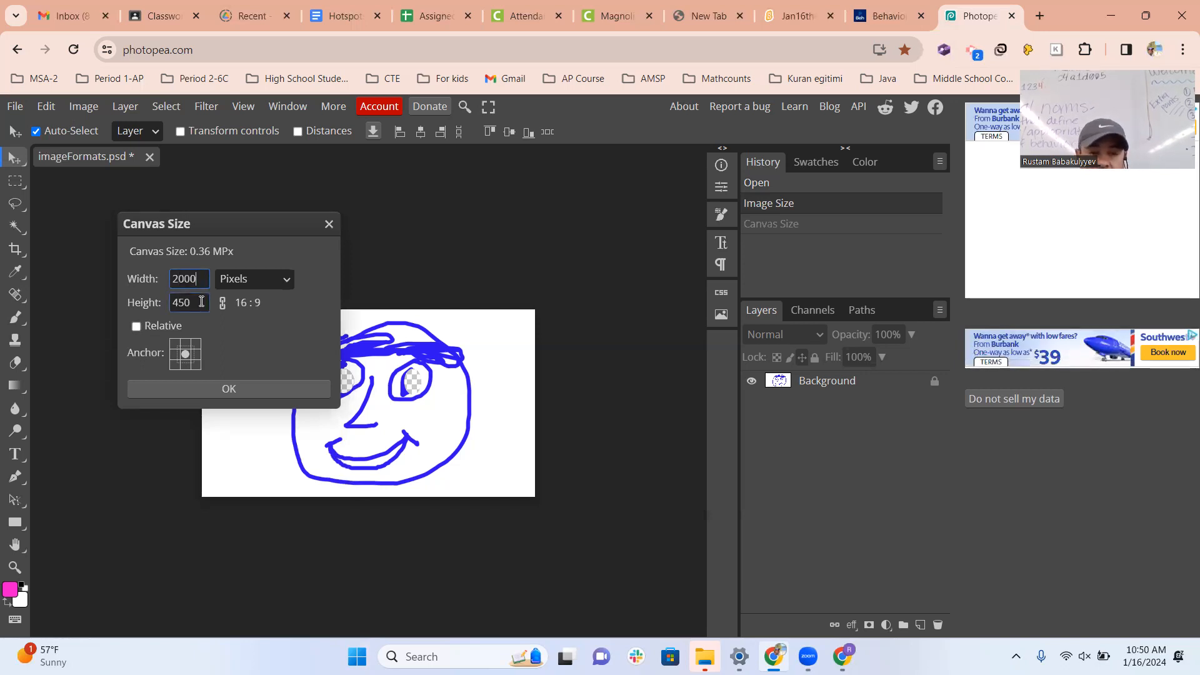
left_click(170, 307)
double_click(170, 306)
type("1500")
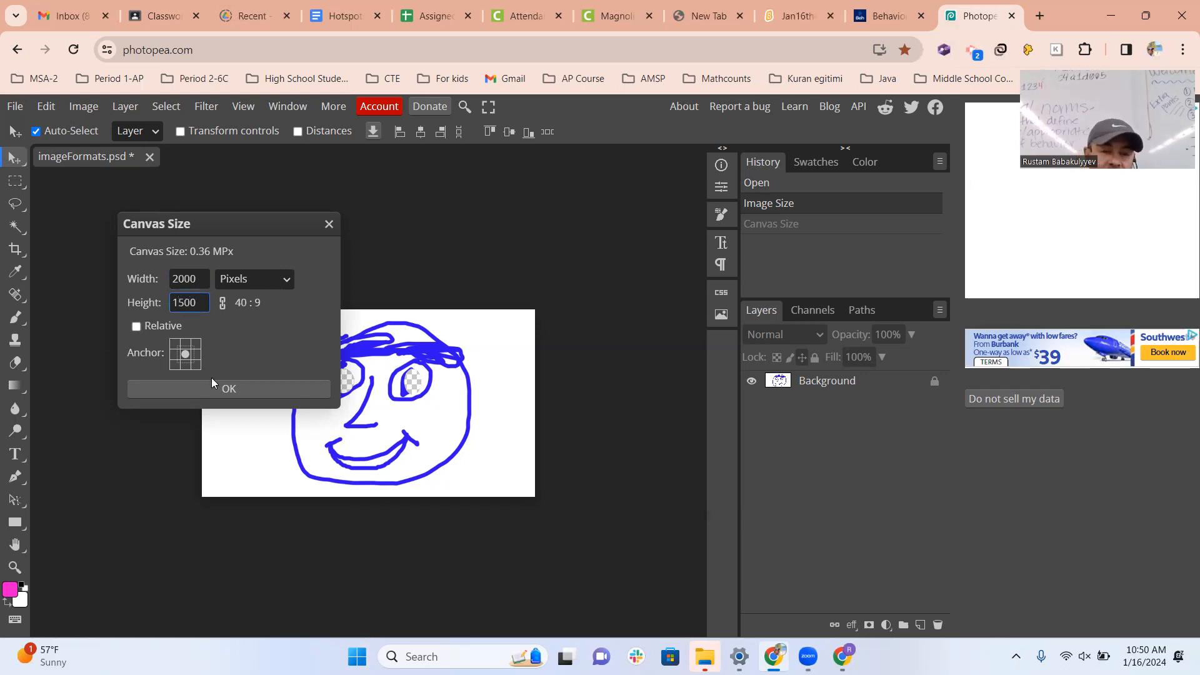
left_click(217, 386)
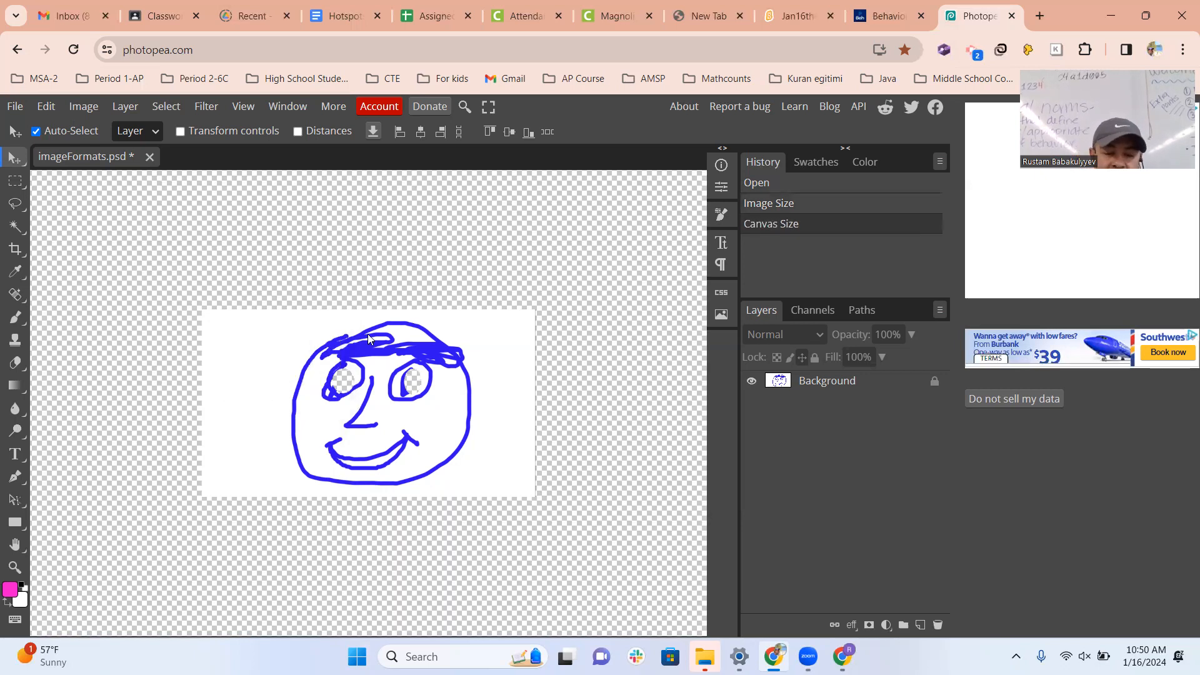
scroll(437, 280, "right", 2)
scroll(438, 280, "left", 2)
scroll(429, 288, "down", 1)
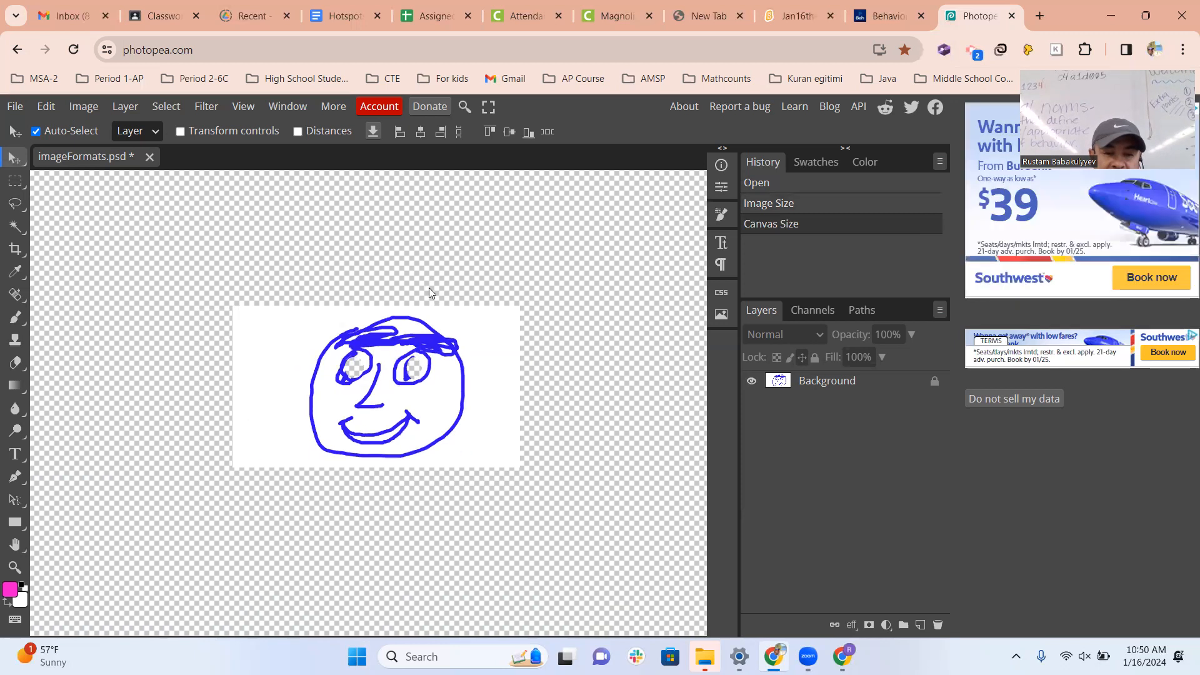
scroll(429, 293, "down", 1)
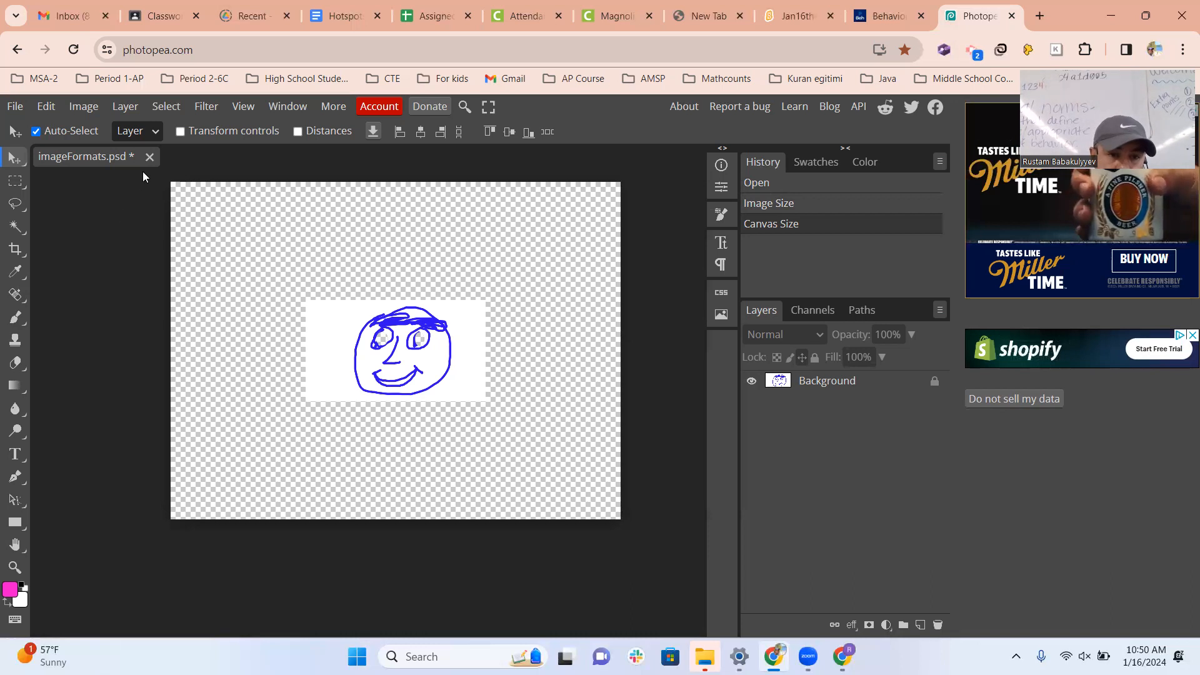
Close imageFormats.psd without saving and set up a new project 50 pixels wide and 50 pixels high.
left_click(150, 157)
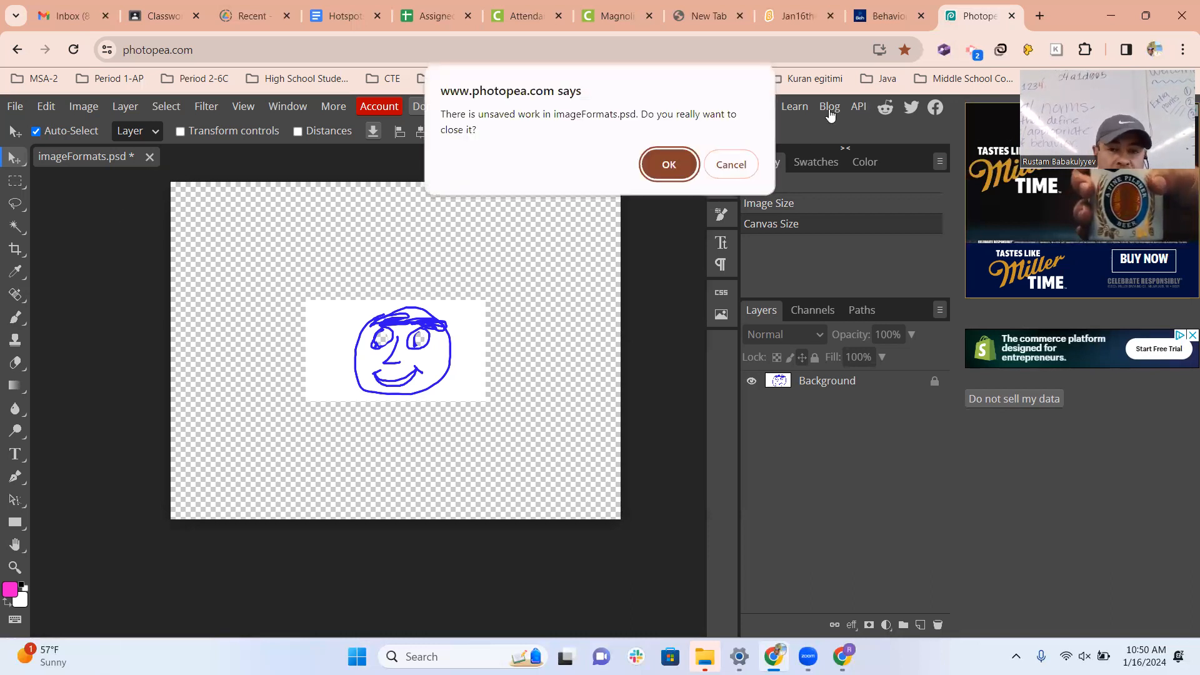
left_click(680, 164)
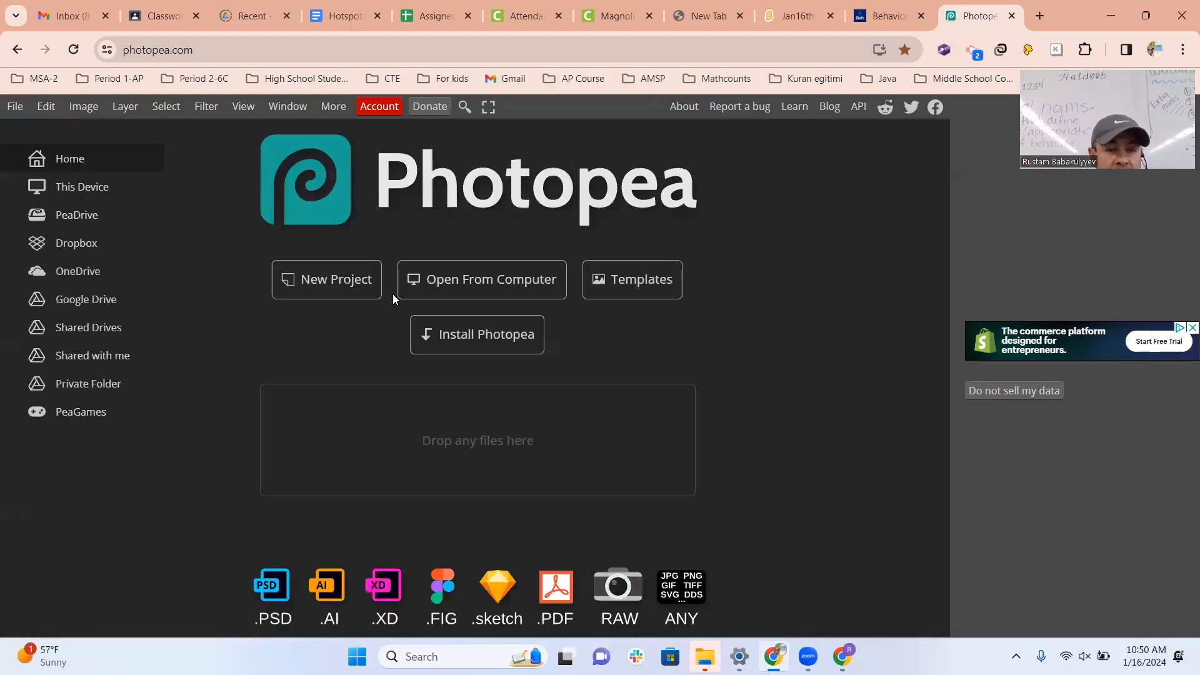
left_click(328, 284)
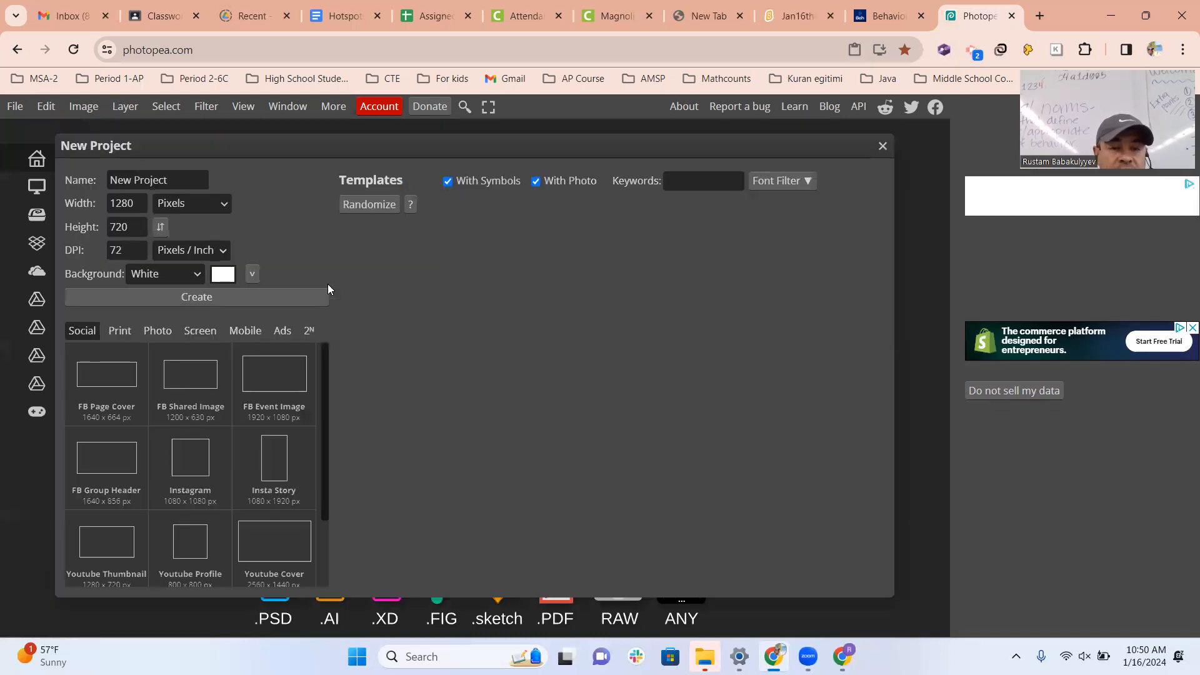
double_click(125, 204)
type("50")
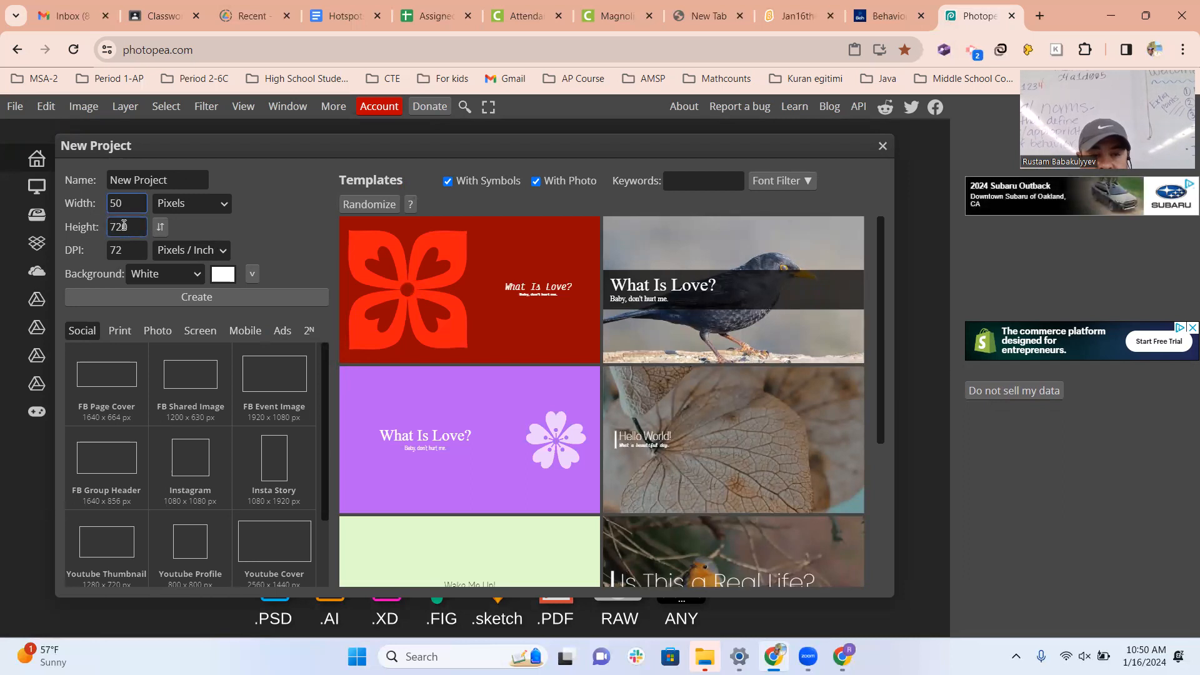
double_click(124, 227)
type("50")
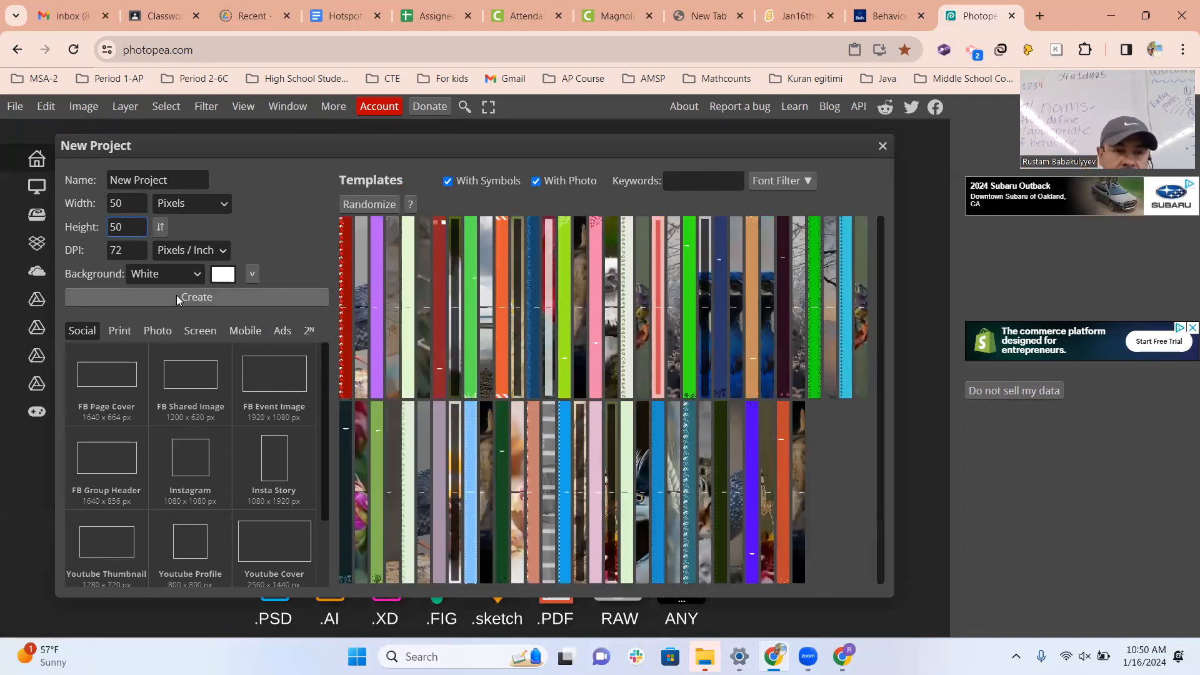
Set the new project's background to the custom blue 273dee and create the project.
left_click(218, 279)
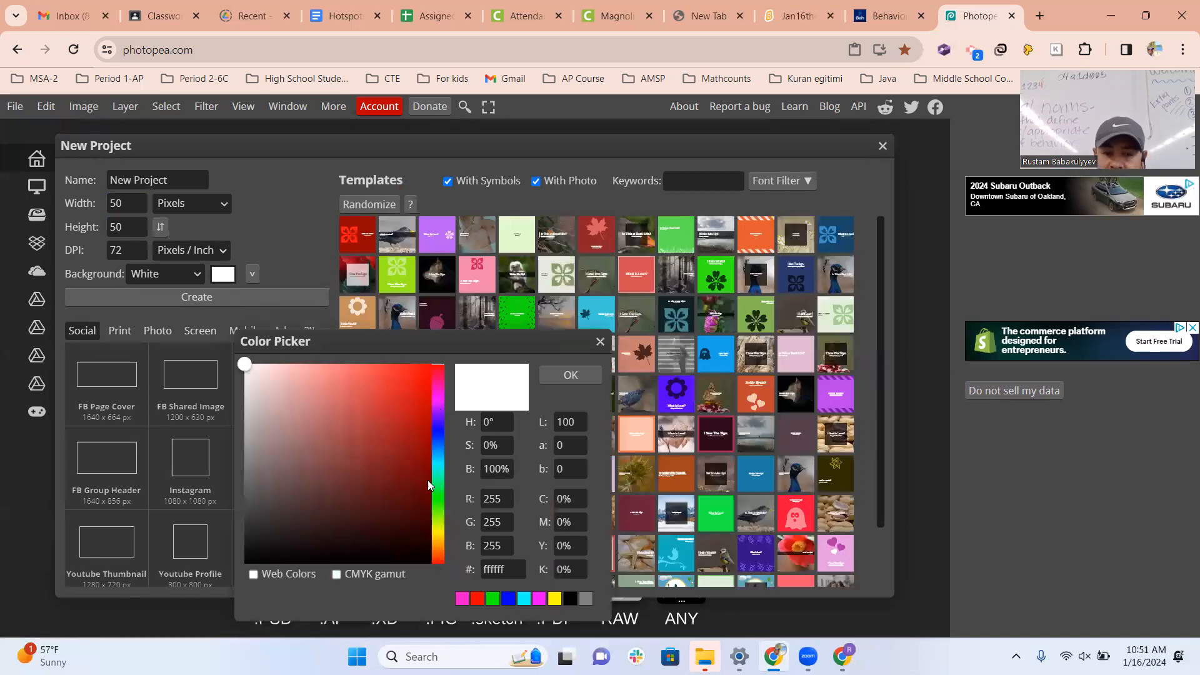
left_click(439, 433)
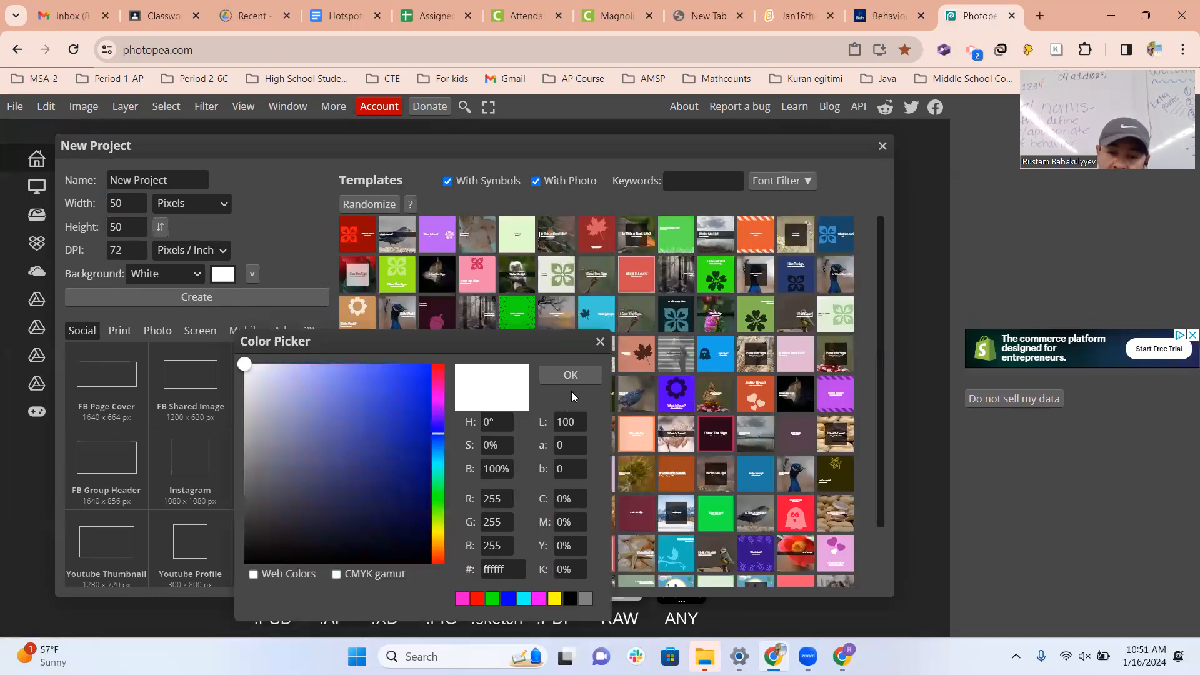
left_click(400, 376)
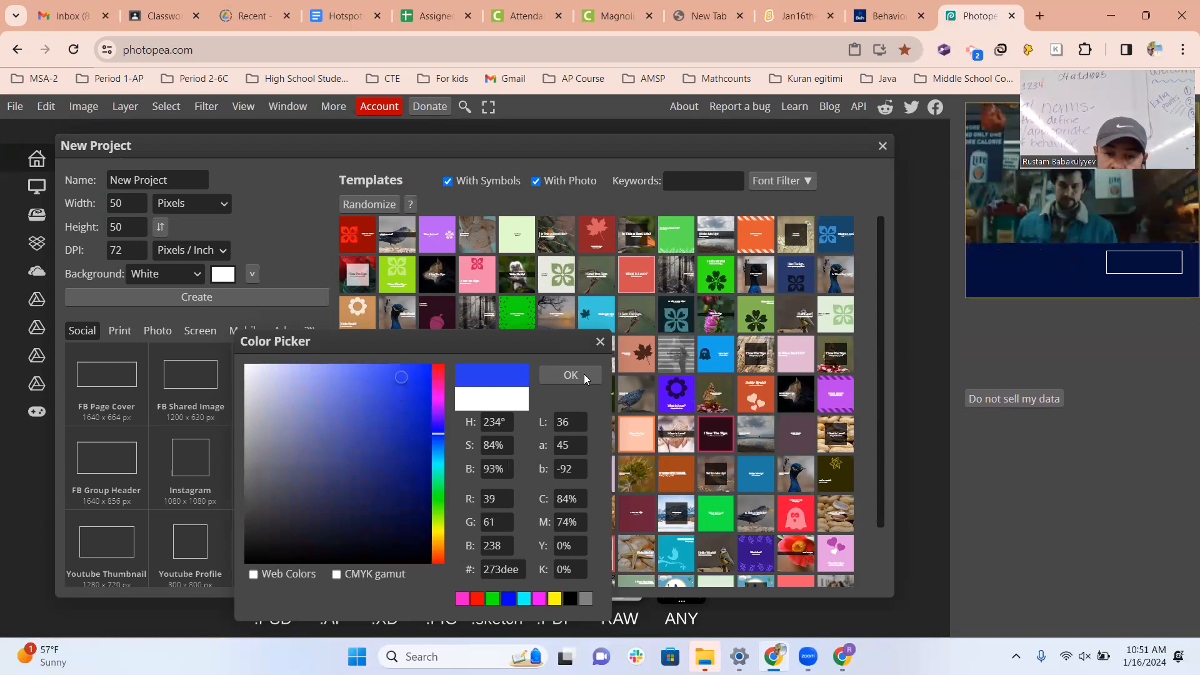
left_click(577, 374)
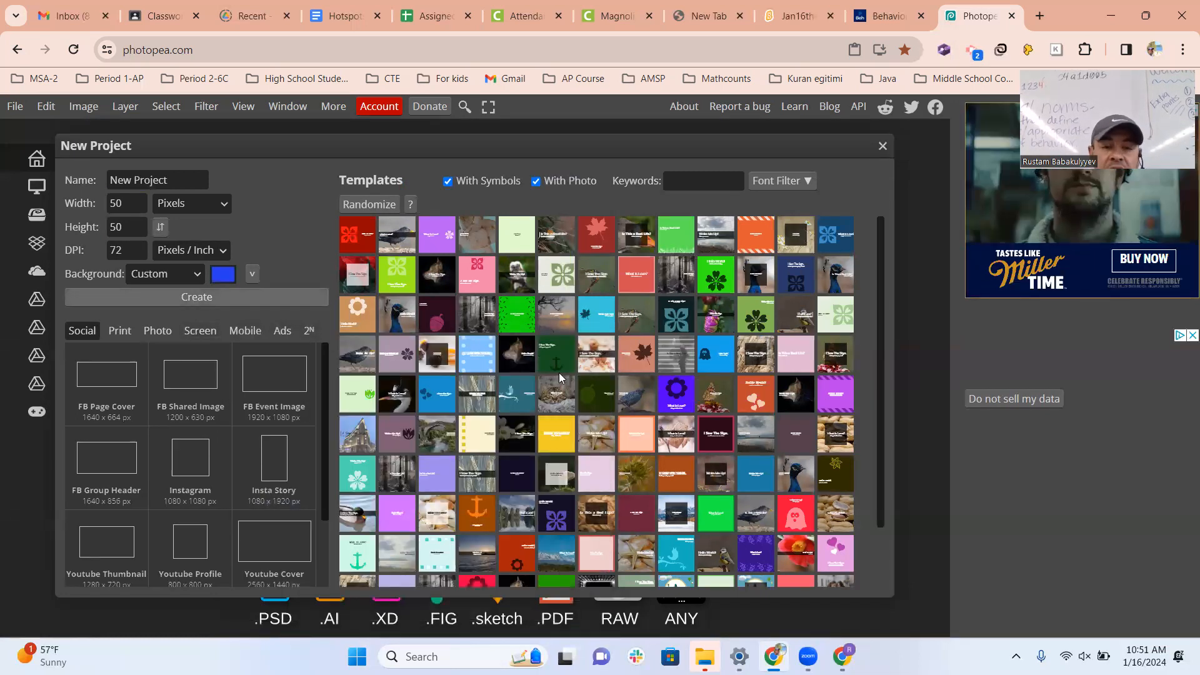
left_click(210, 298)
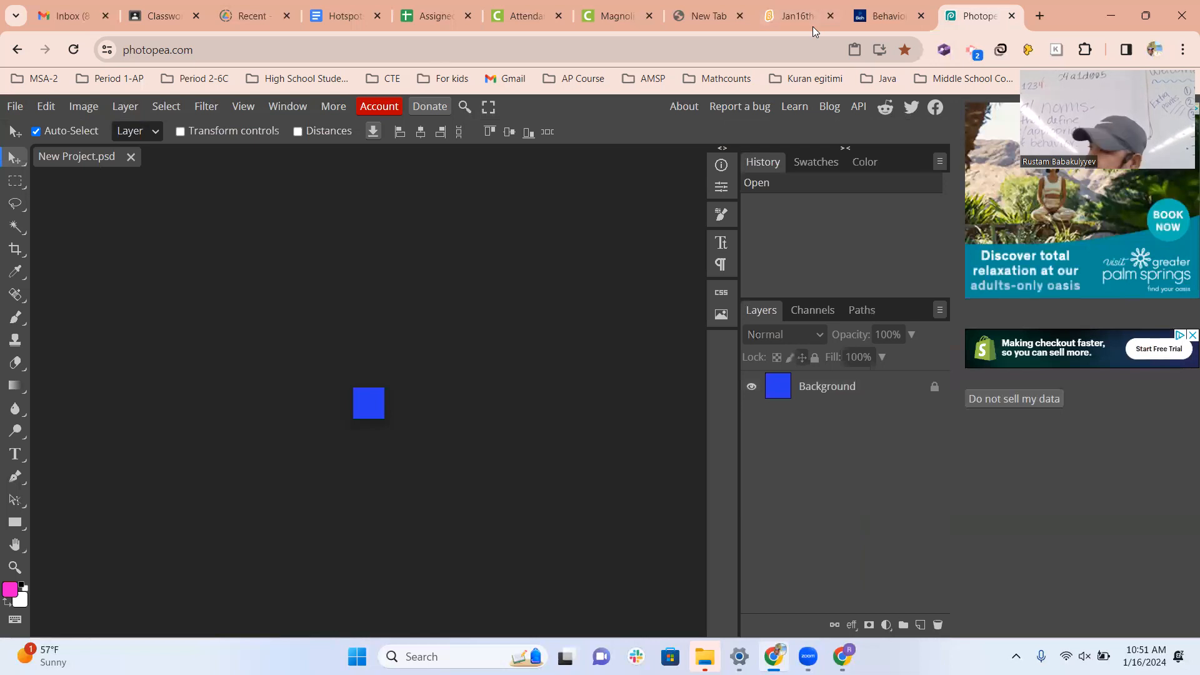
Enlarge the canvas around the blue square to 100 × 100 pixels with a centred anchor.
scroll(414, 425, "left", 3)
scroll(425, 420, "right", 4)
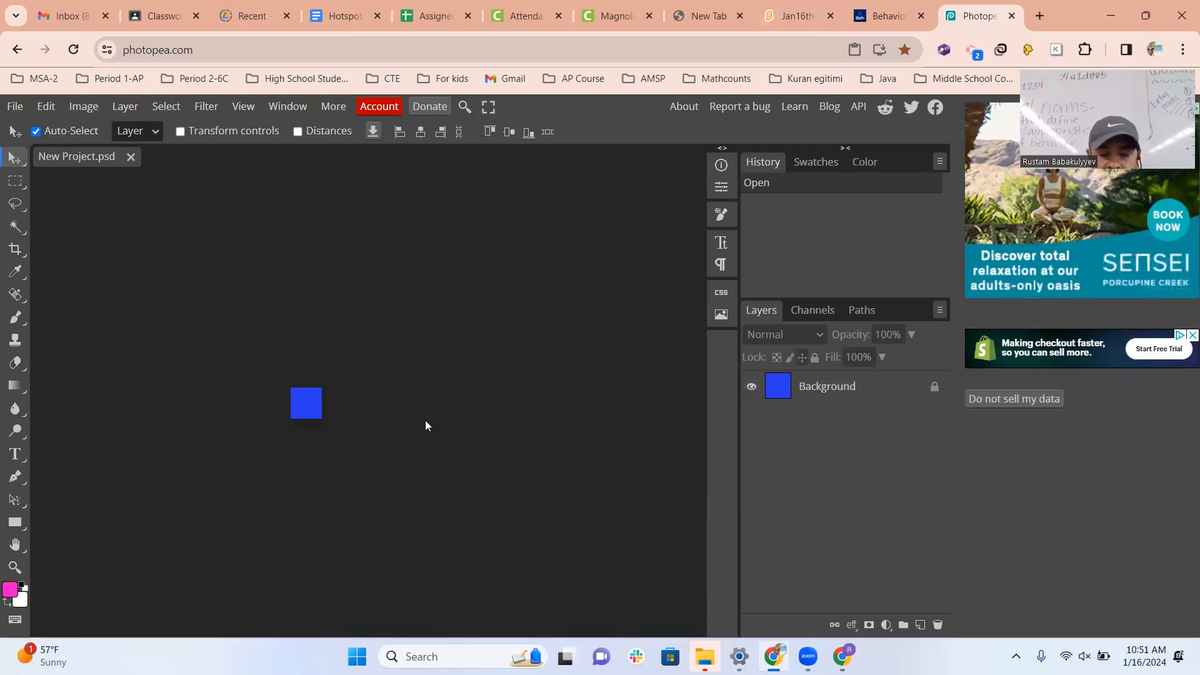
scroll(288, 394, "up", 5)
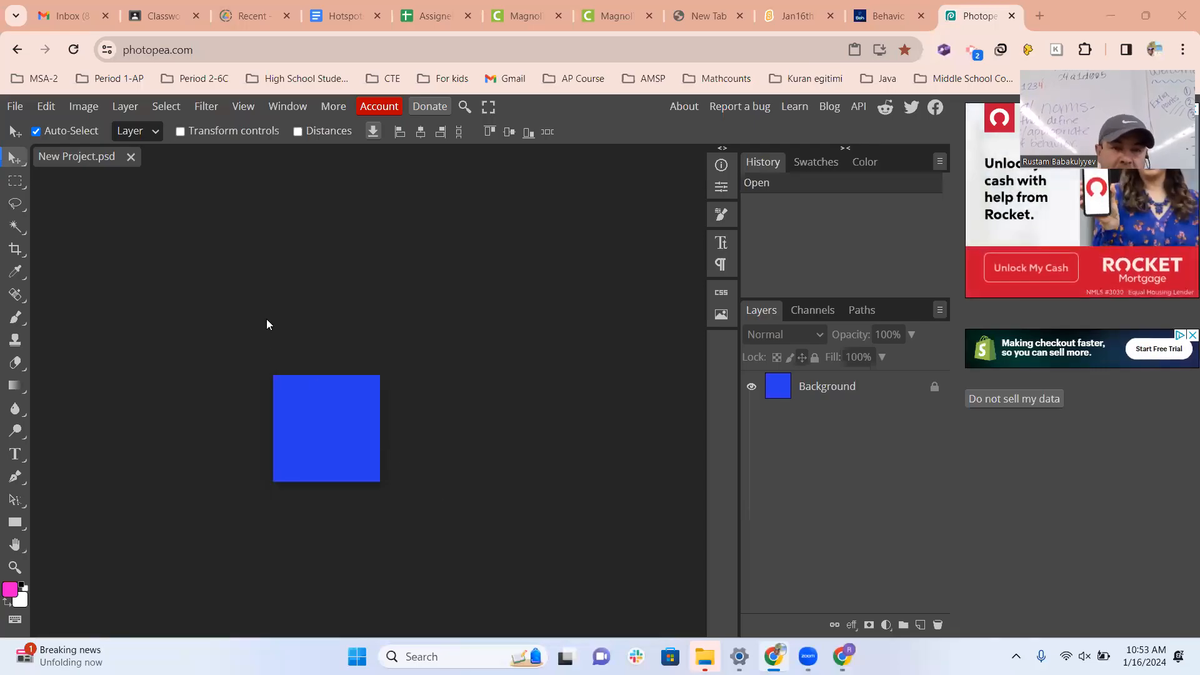
left_click(42, 107)
mouse_move(91, 110)
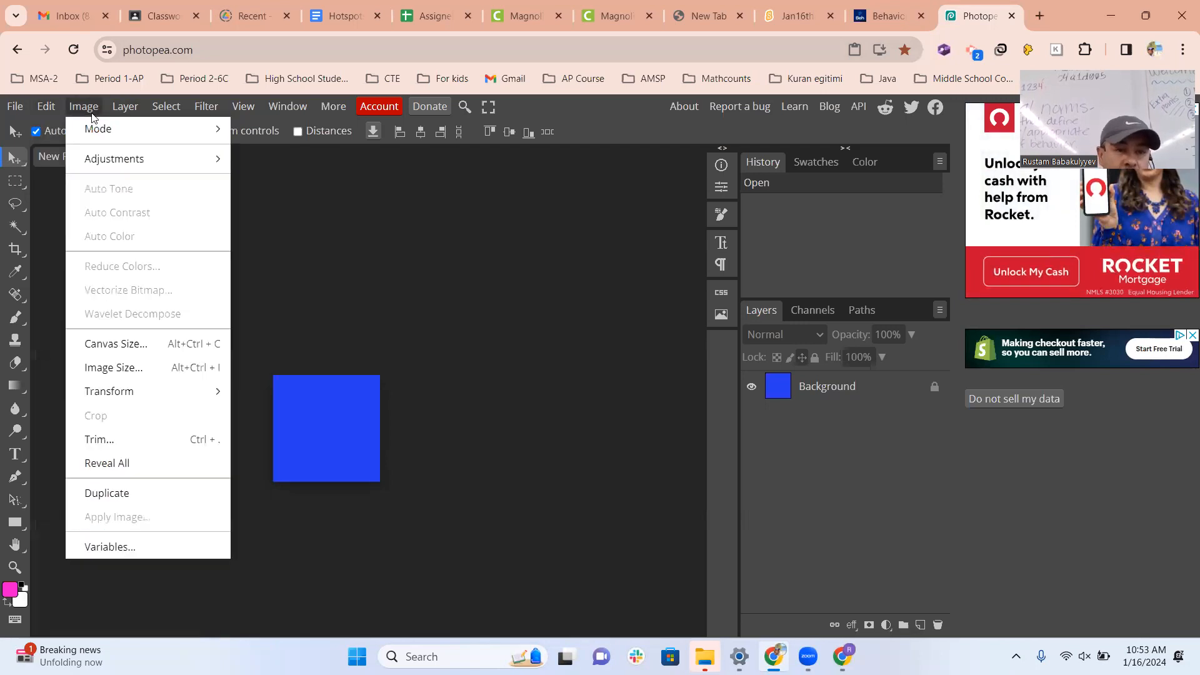
left_click(124, 346)
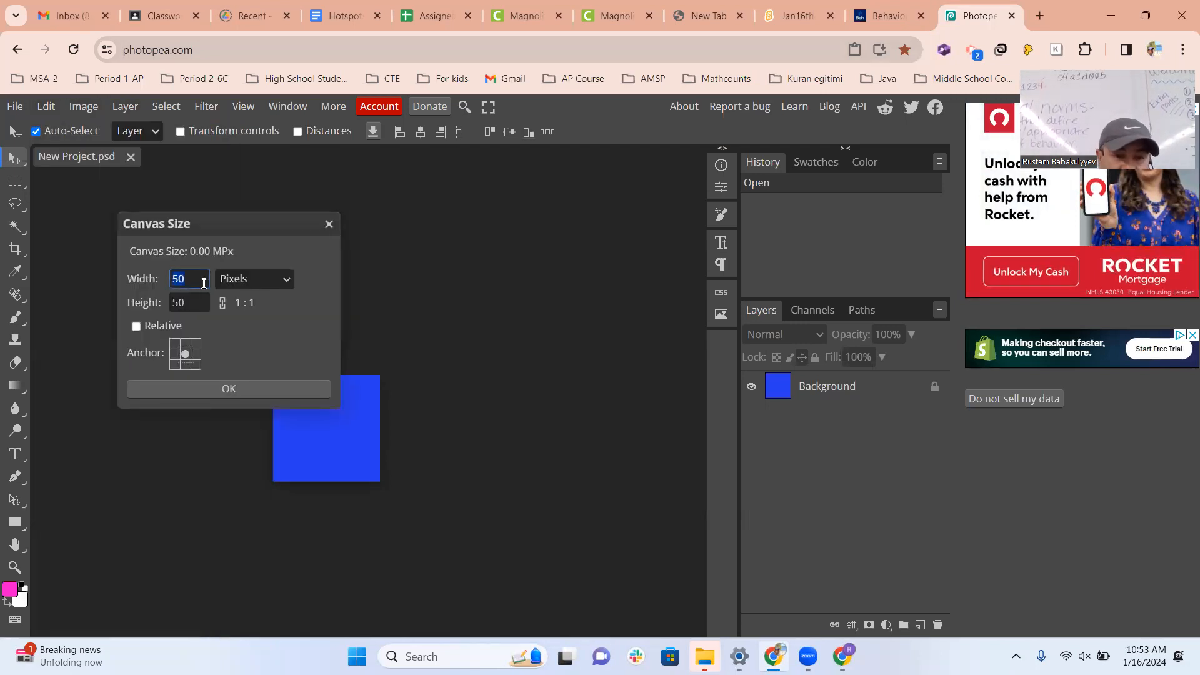
type("100")
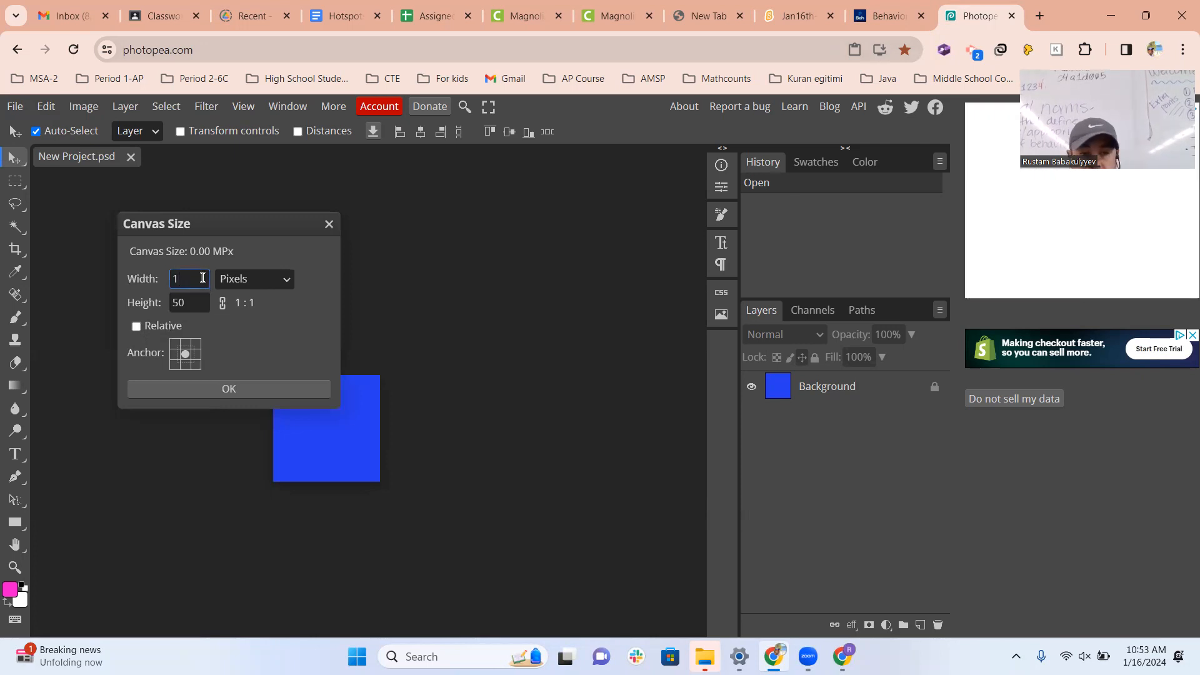
left_click(195, 301)
double_click(195, 300)
type("100")
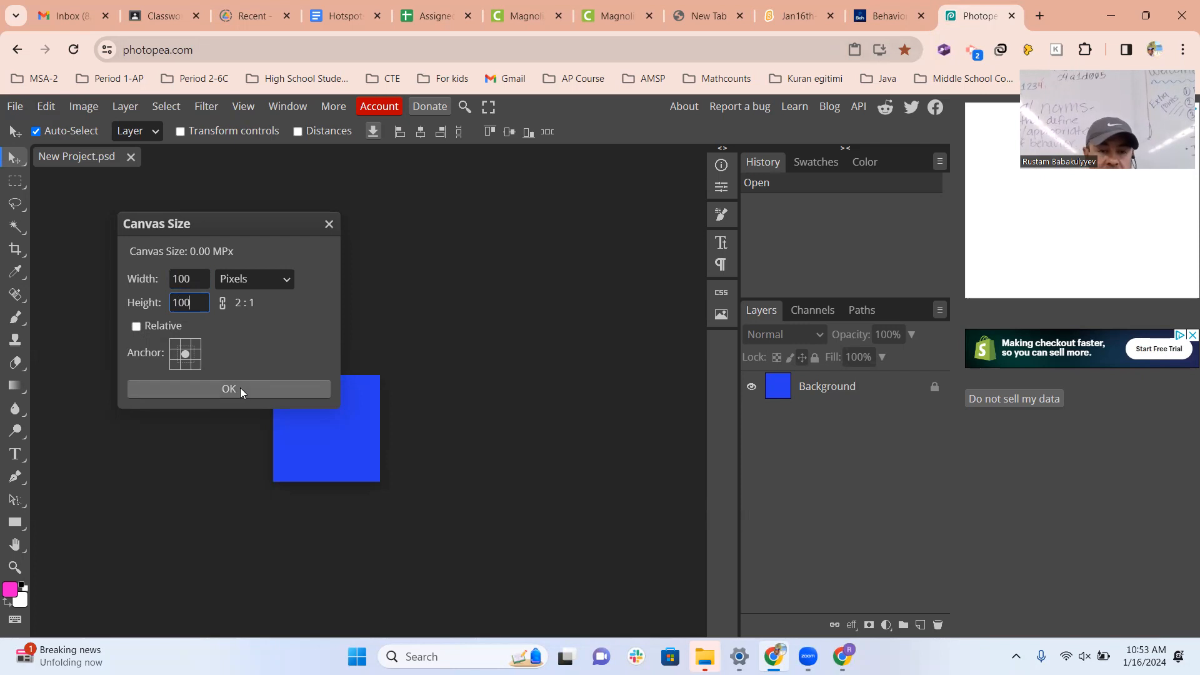
left_click(238, 388)
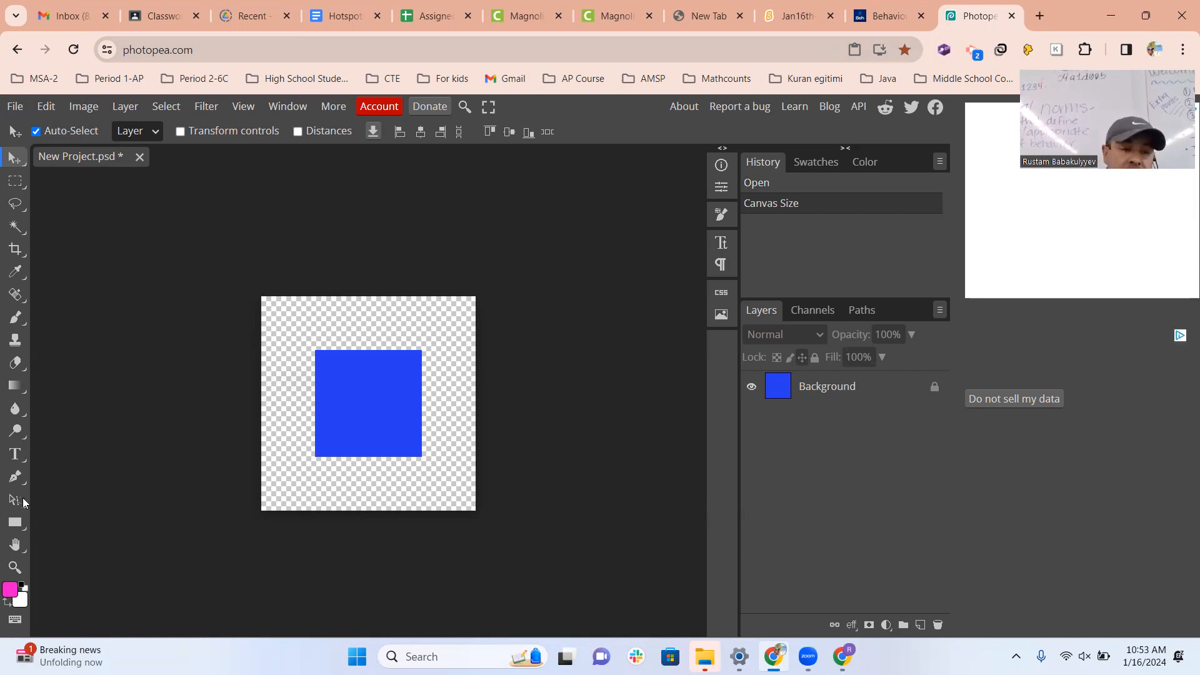
Select the Background layer and fill the transparent border around the blue square with the pink foreground colour using the Paint Bucket tool.
left_click(10, 589)
left_click(474, 254)
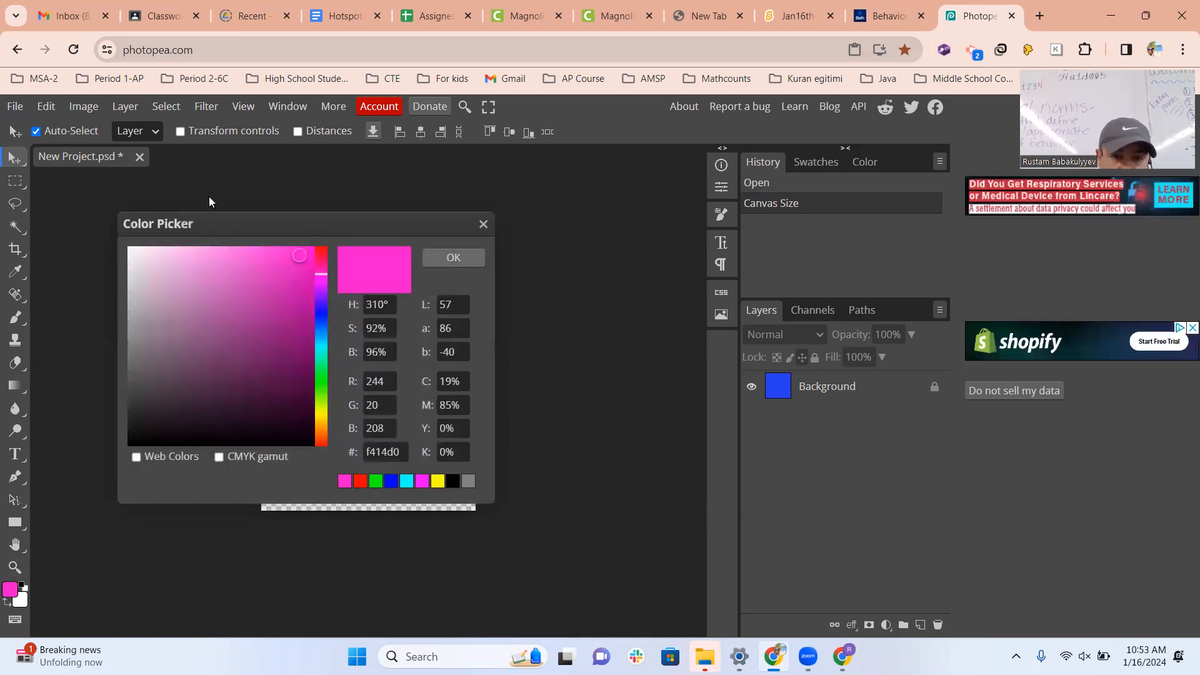
left_click(13, 394)
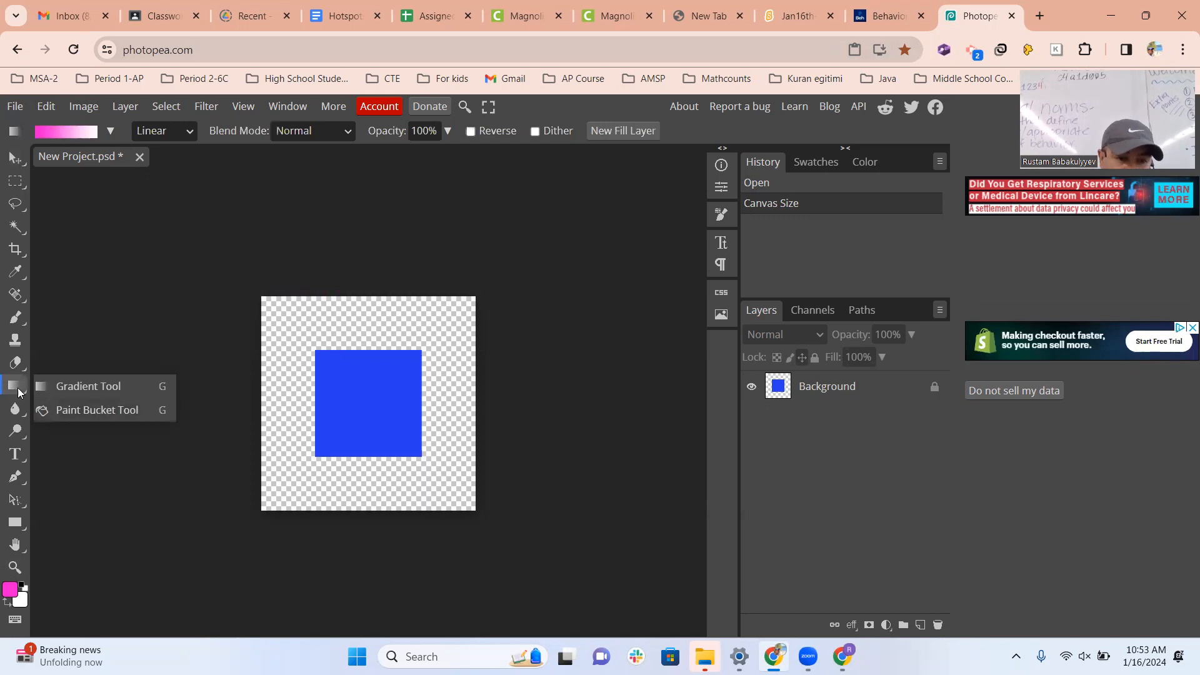
left_click(143, 412)
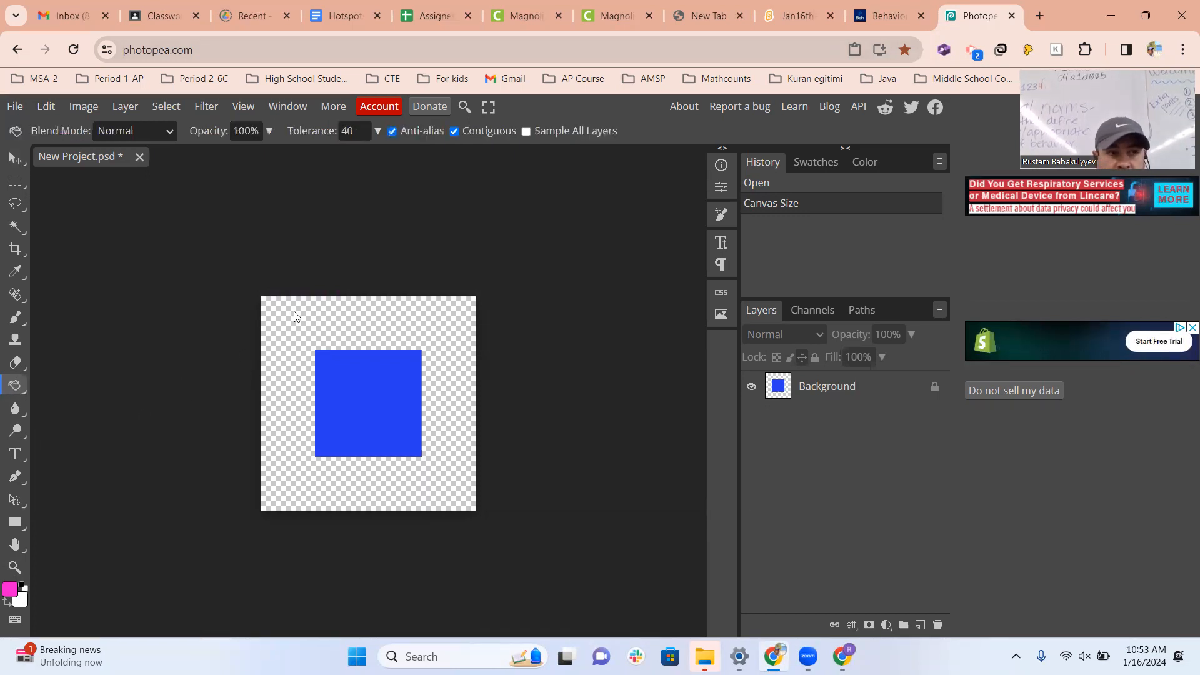
left_click(275, 317)
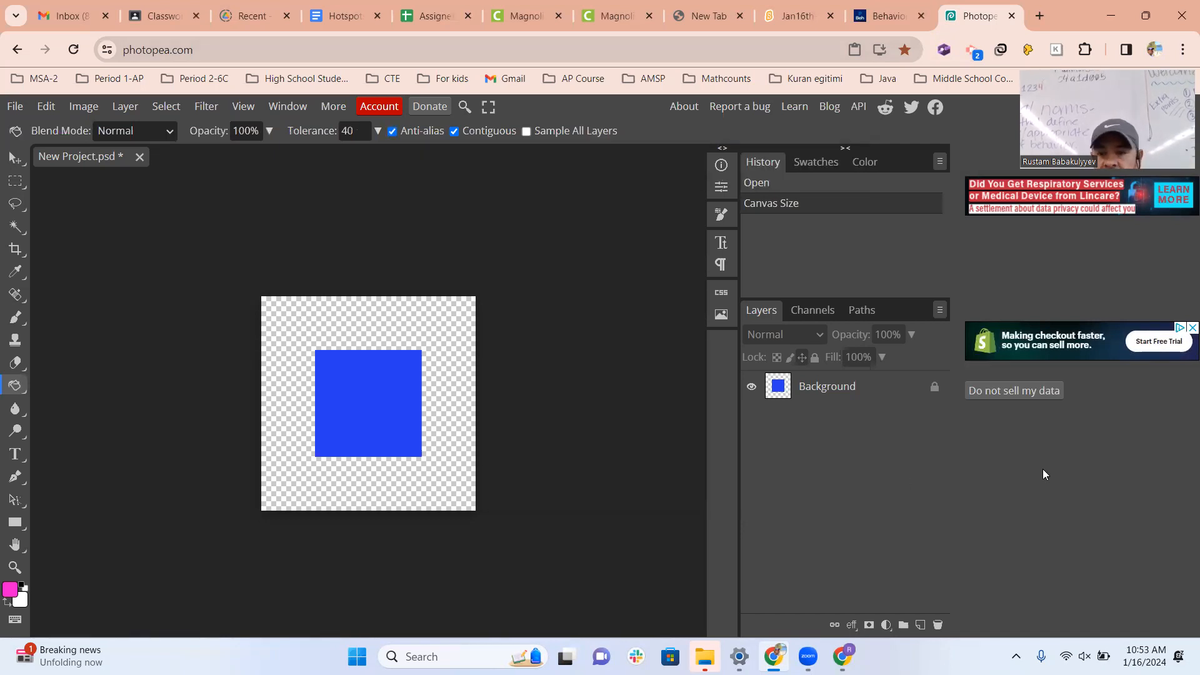
left_click(331, 324)
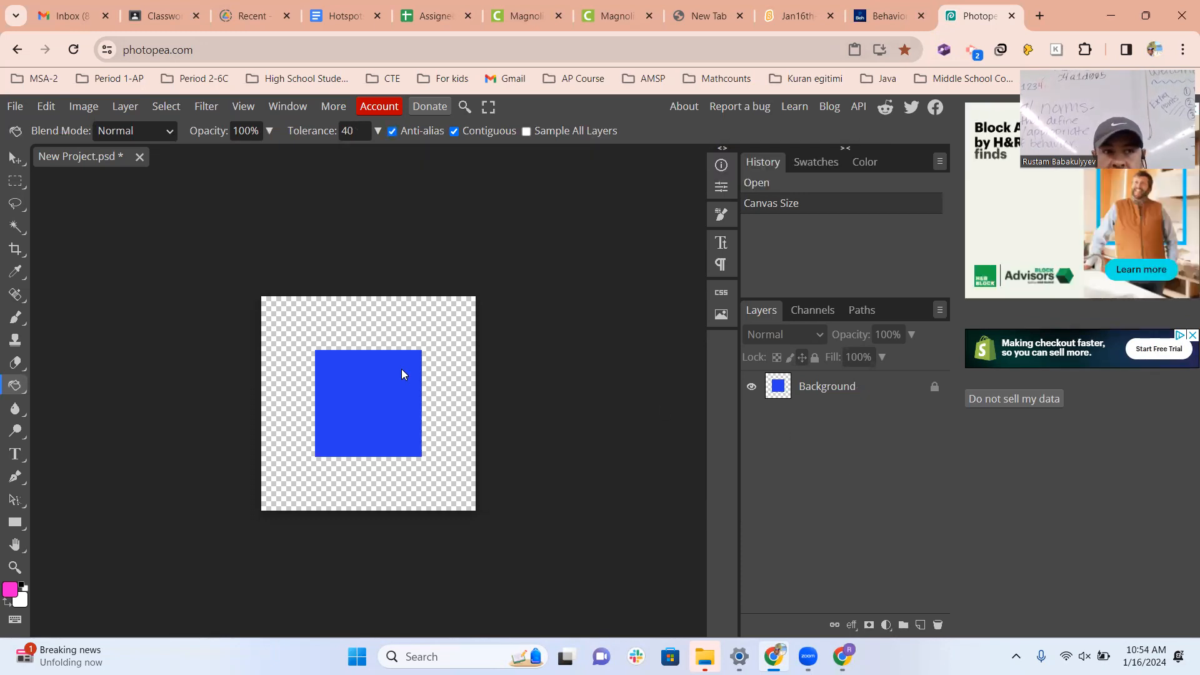
left_click(853, 389)
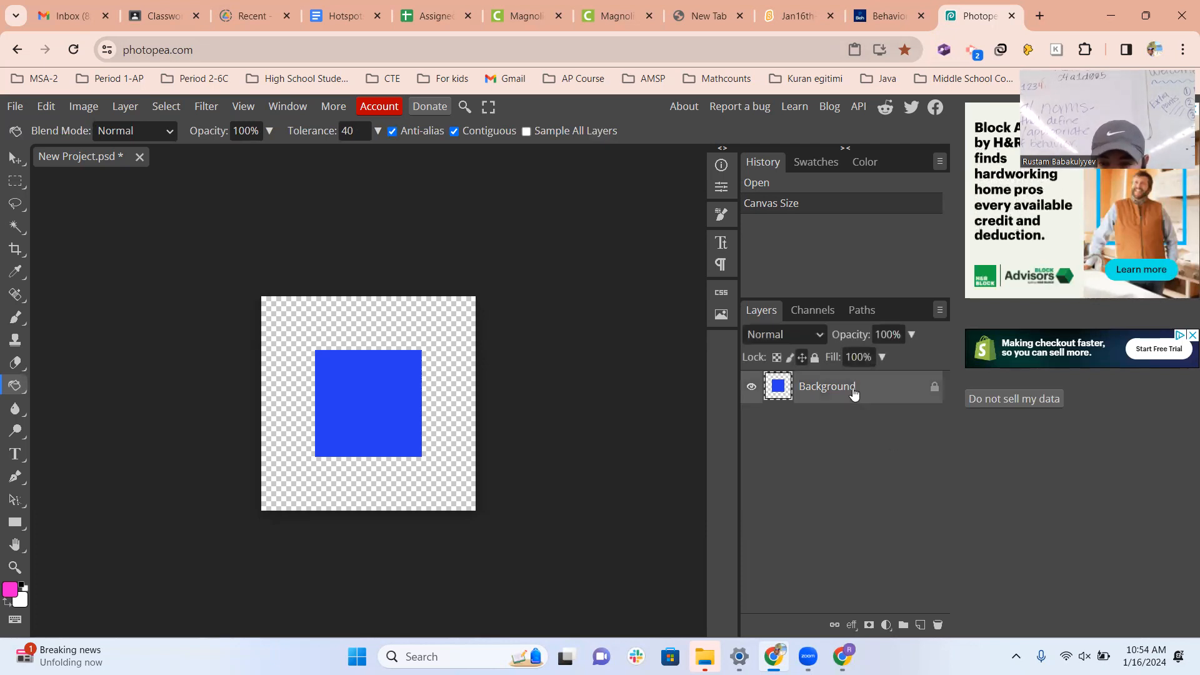
left_click(425, 330)
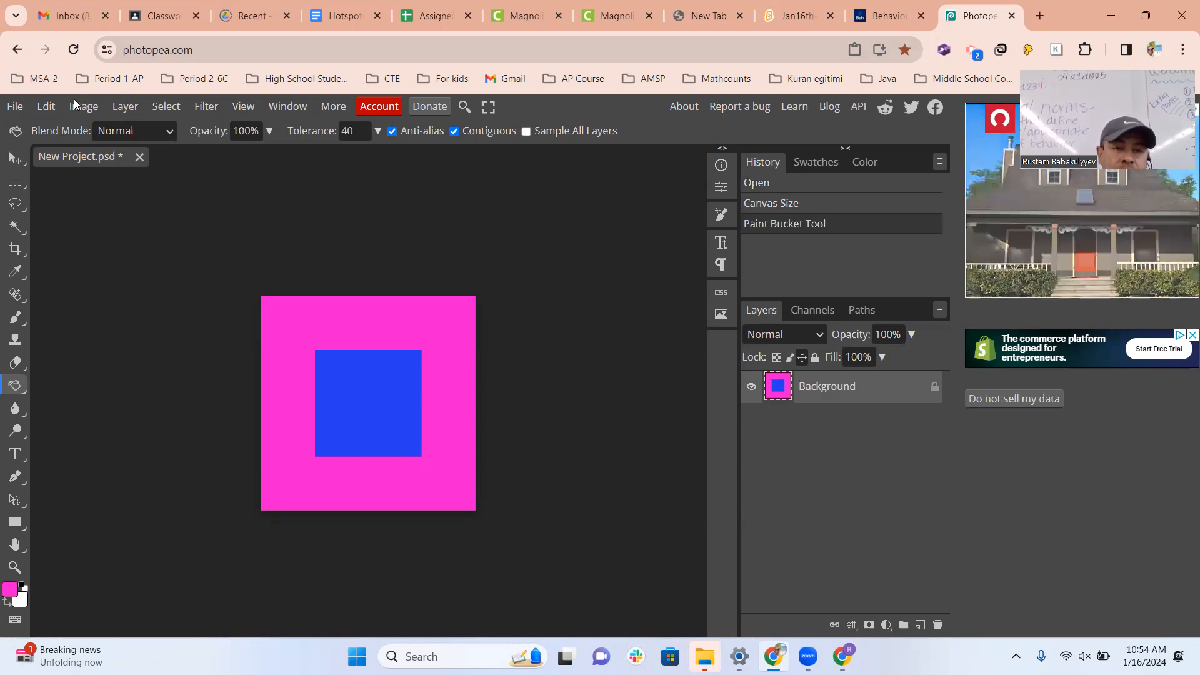
left_click(444, 79)
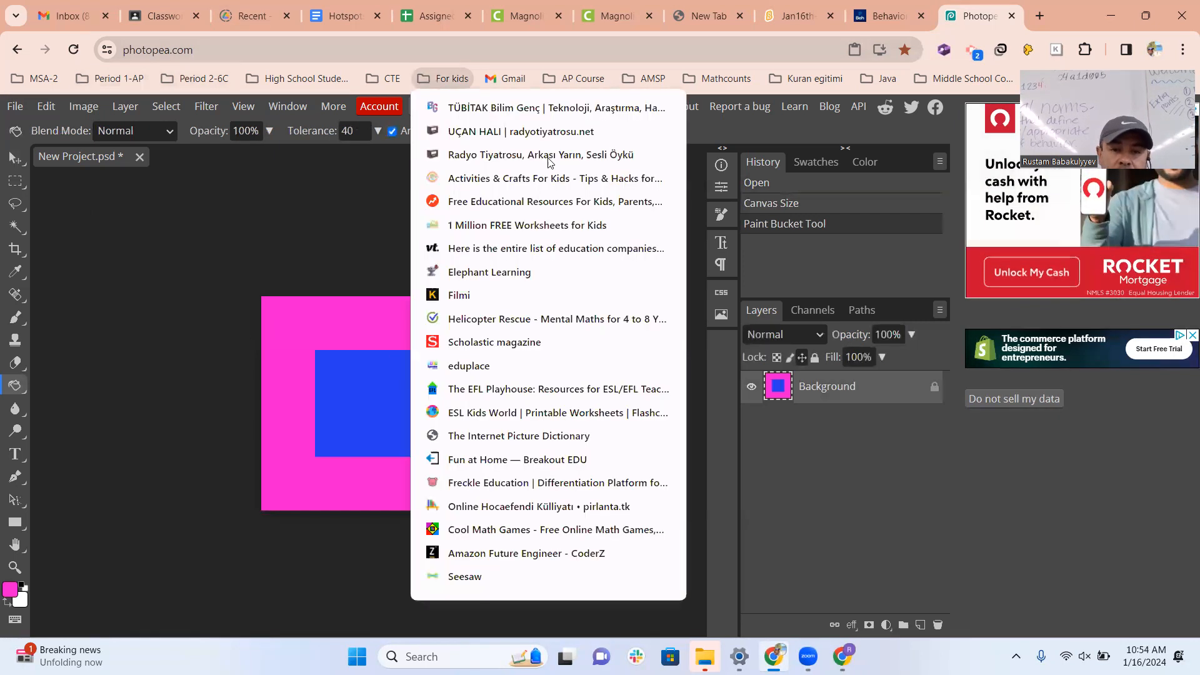
left_click(84, 108)
left_click(84, 109)
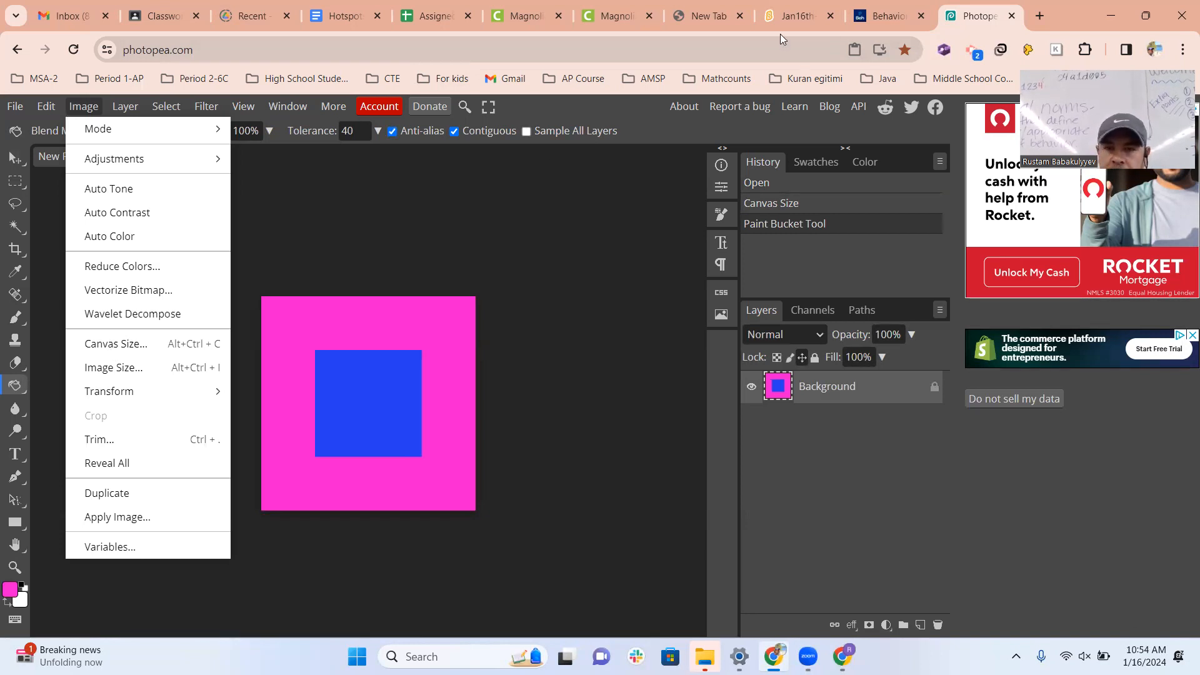
left_click(116, 344)
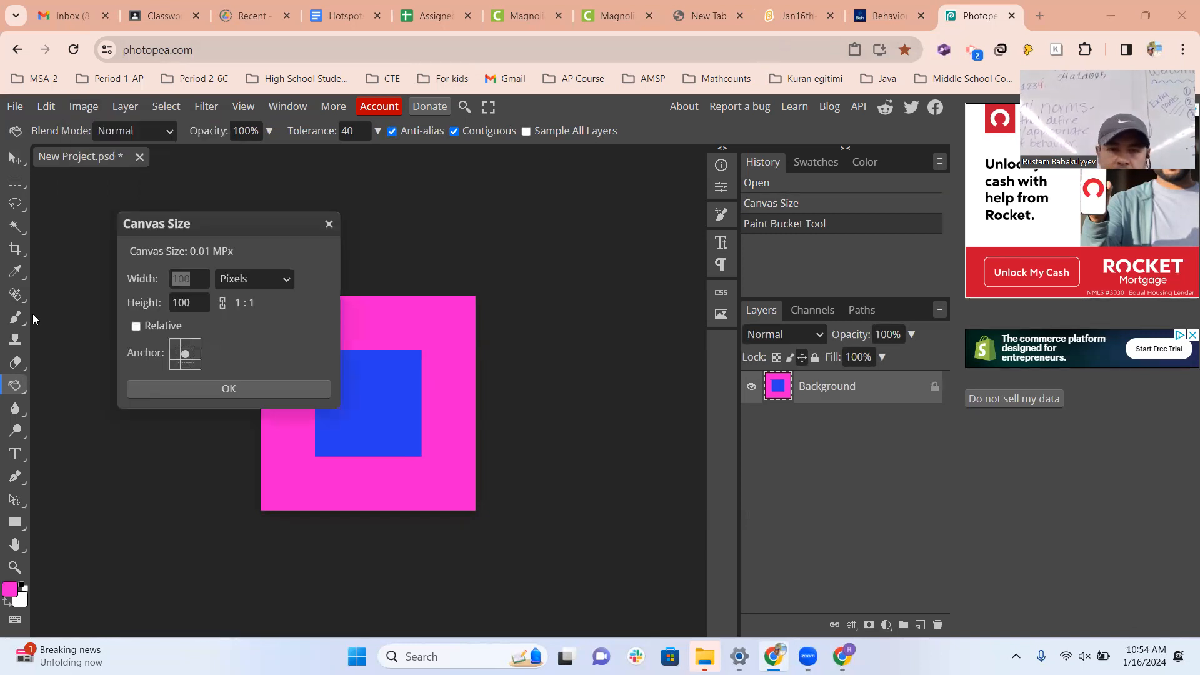
double_click(190, 279)
left_click(204, 281)
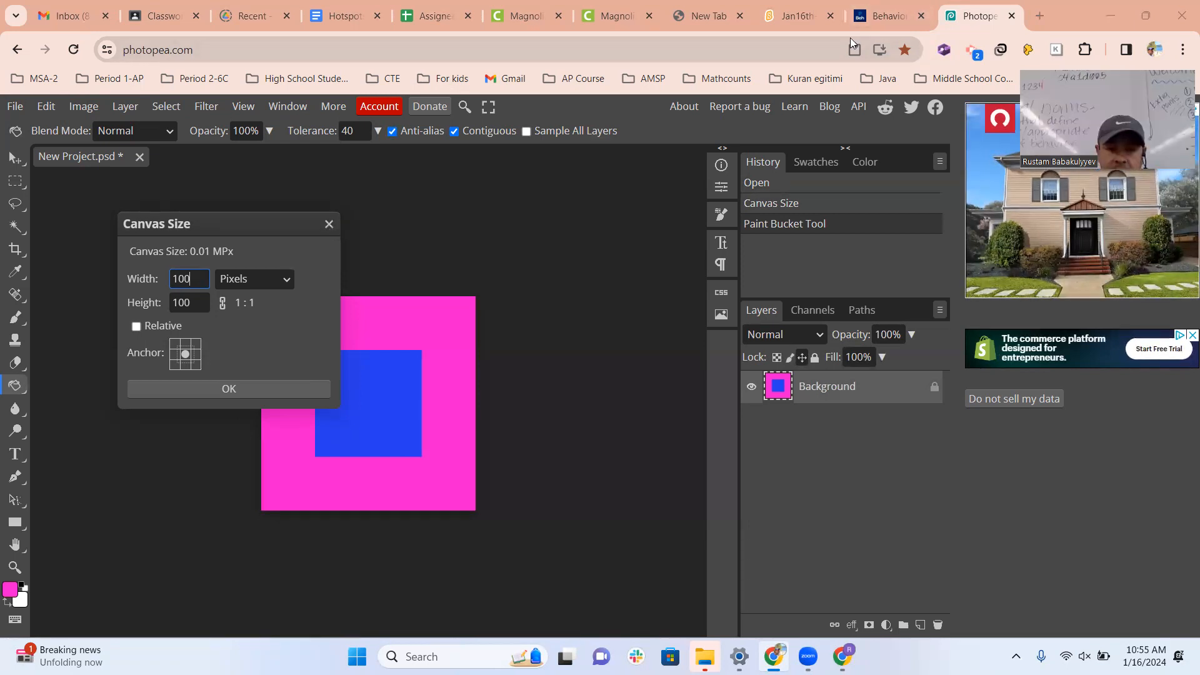
key("Escape")
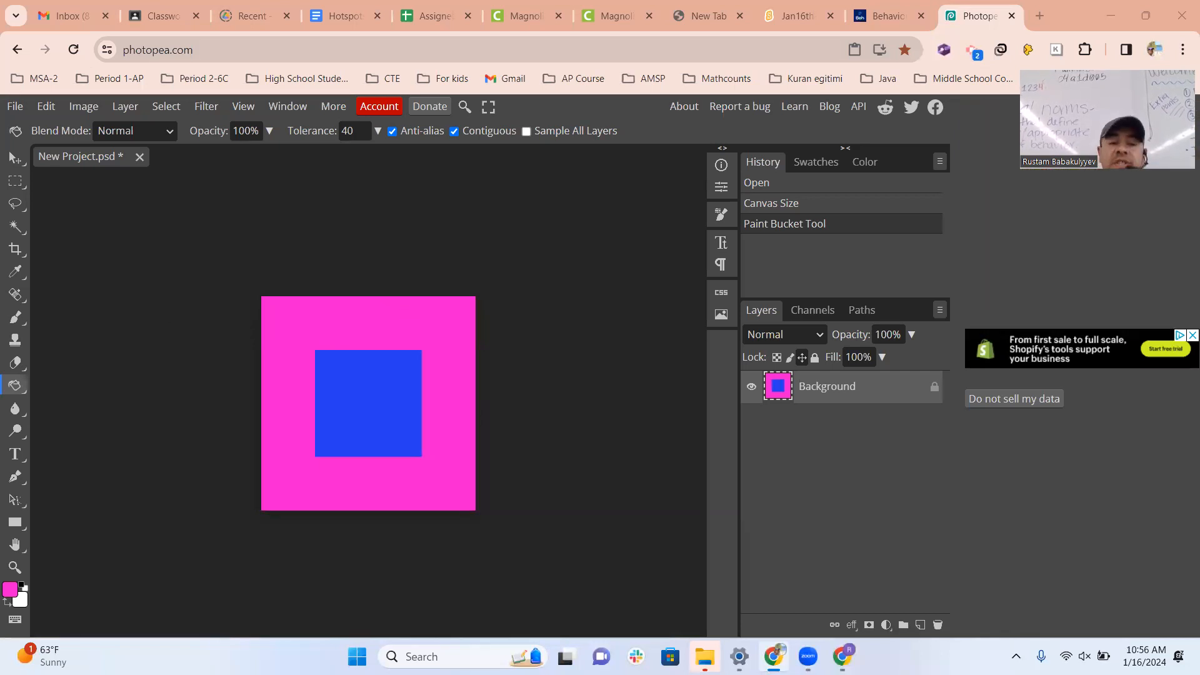
Enlarge the canvas around the pink square to 150 × 150 pixels with a centred anchor.
left_click(82, 108)
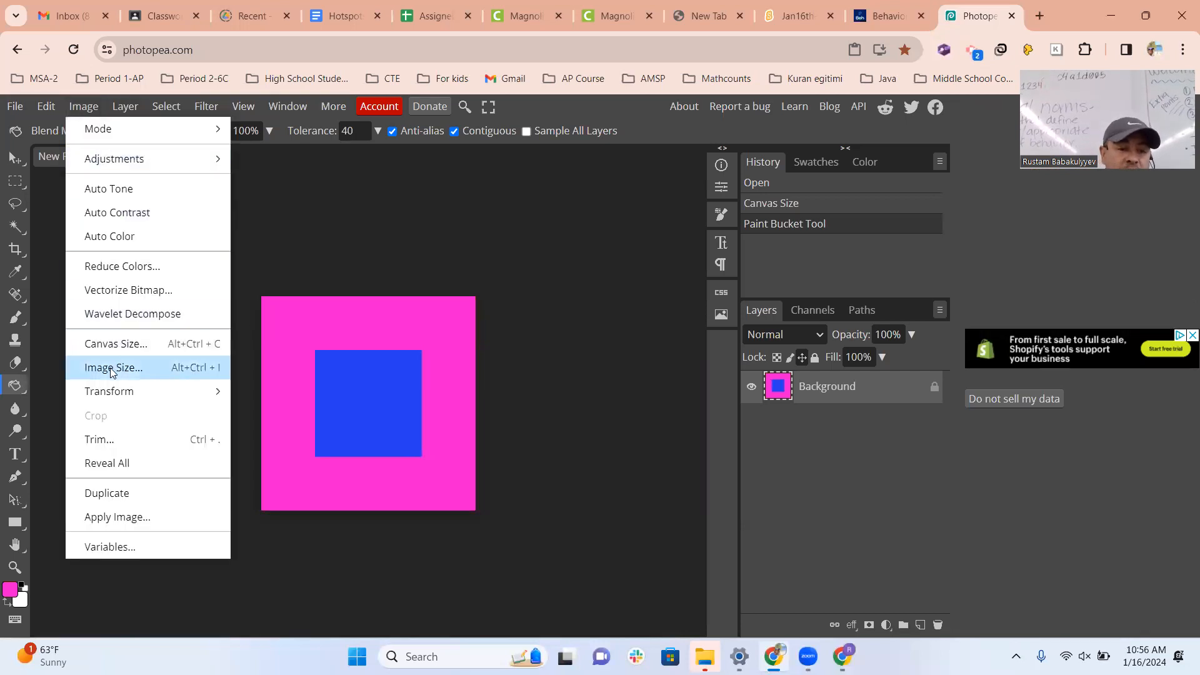
left_click(121, 340)
type("150")
key("Tab")
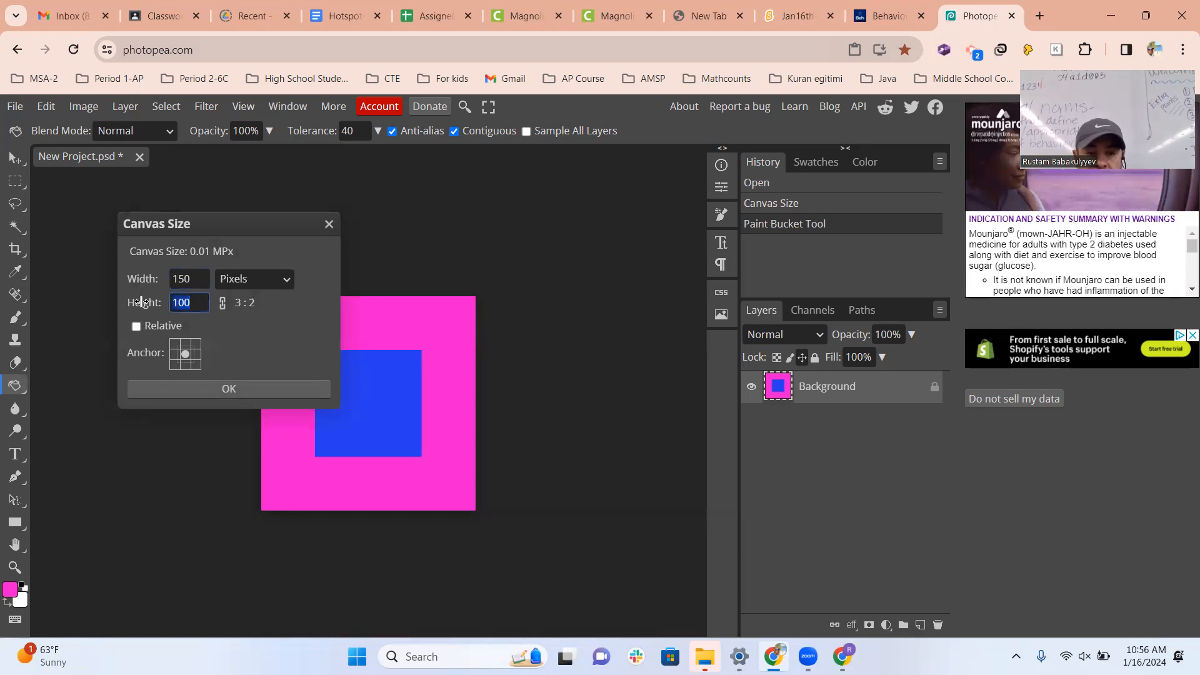
type("150")
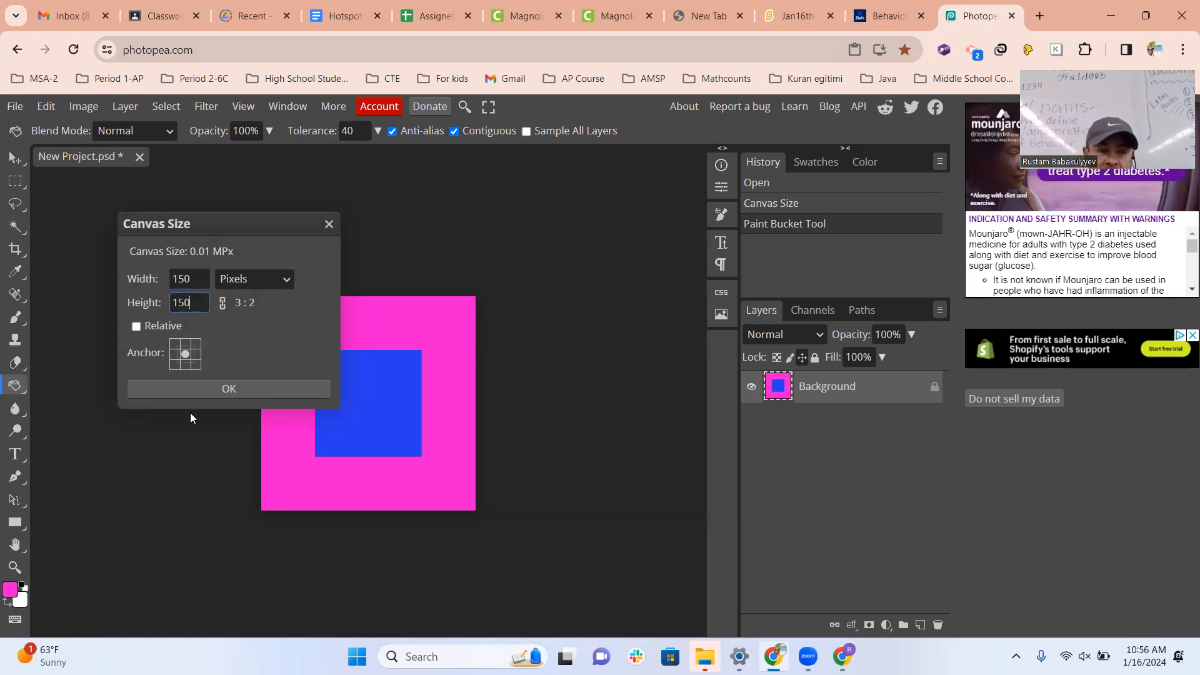
left_click(194, 392)
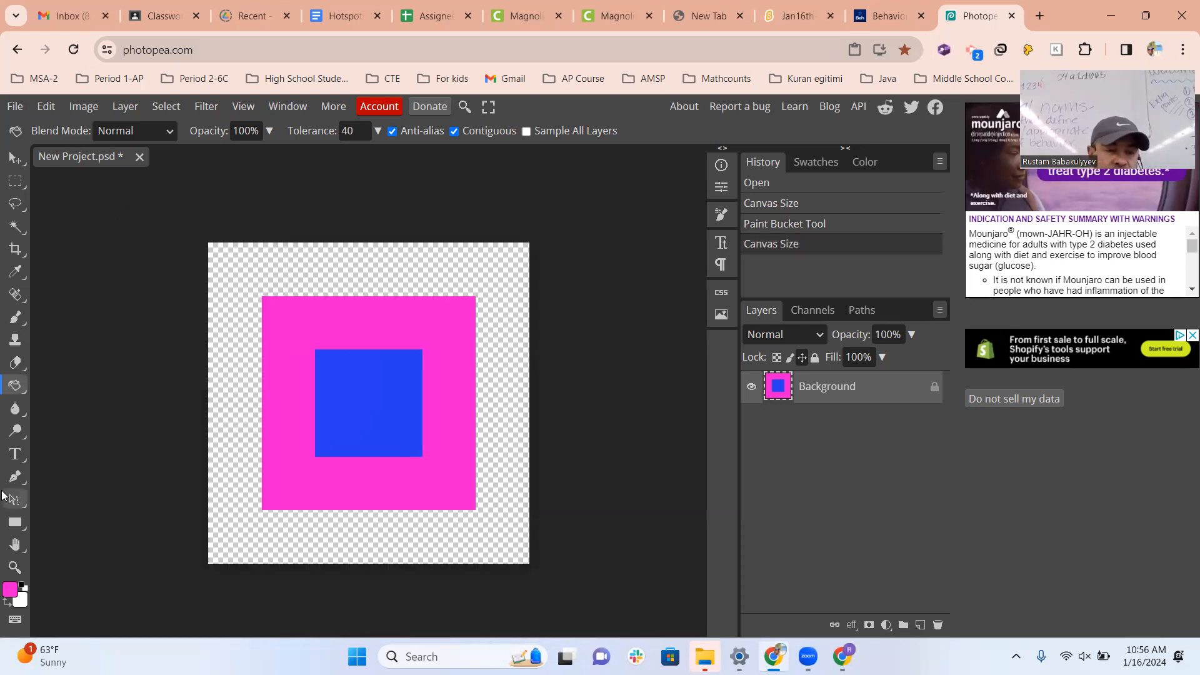
Set the foreground colour to green 14f425 and fill the transparent border around the pink square with it.
left_click(10, 589)
left_click(319, 379)
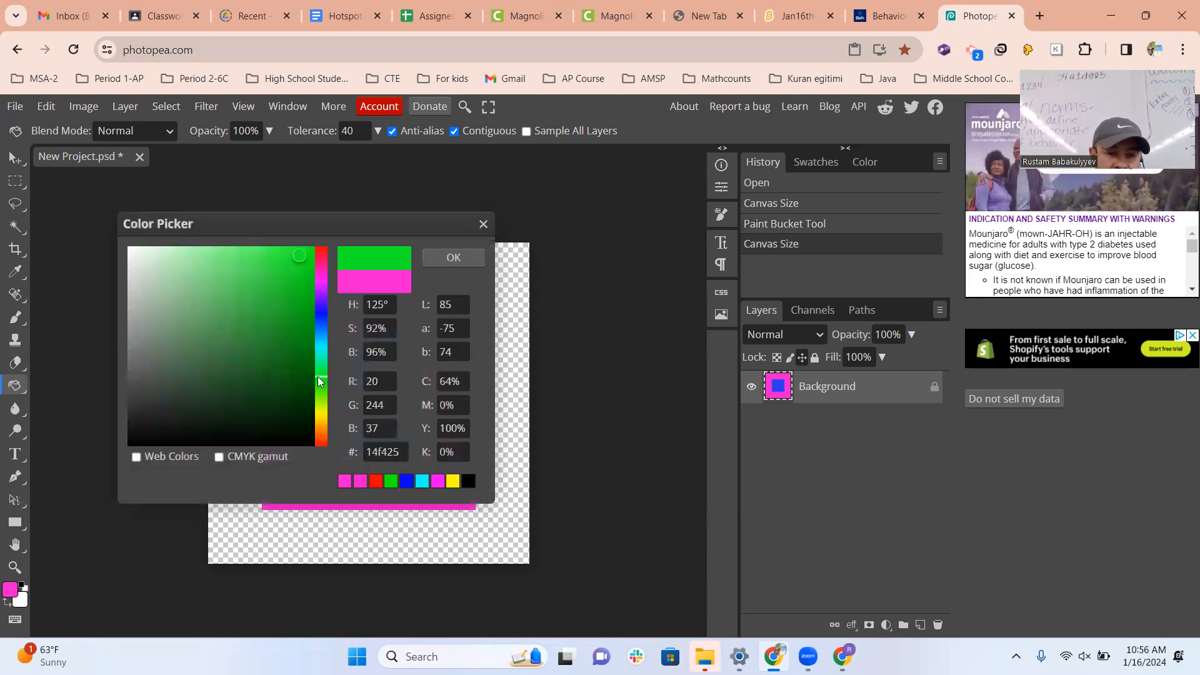
left_click(444, 264)
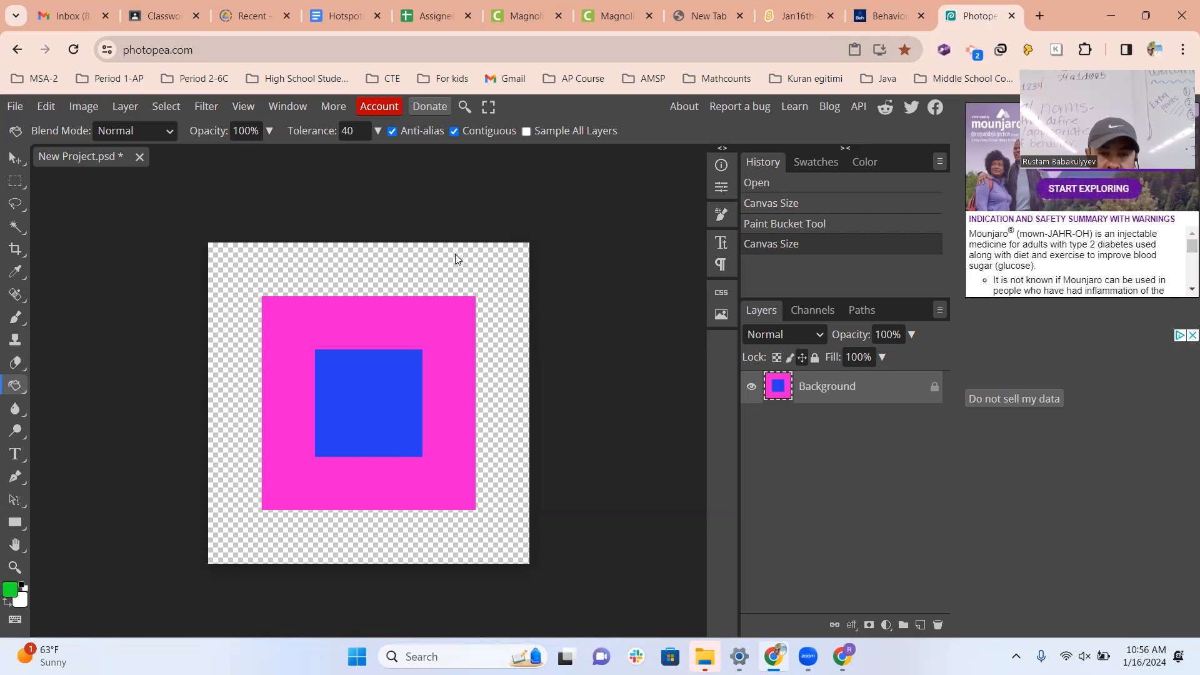
left_click(455, 255)
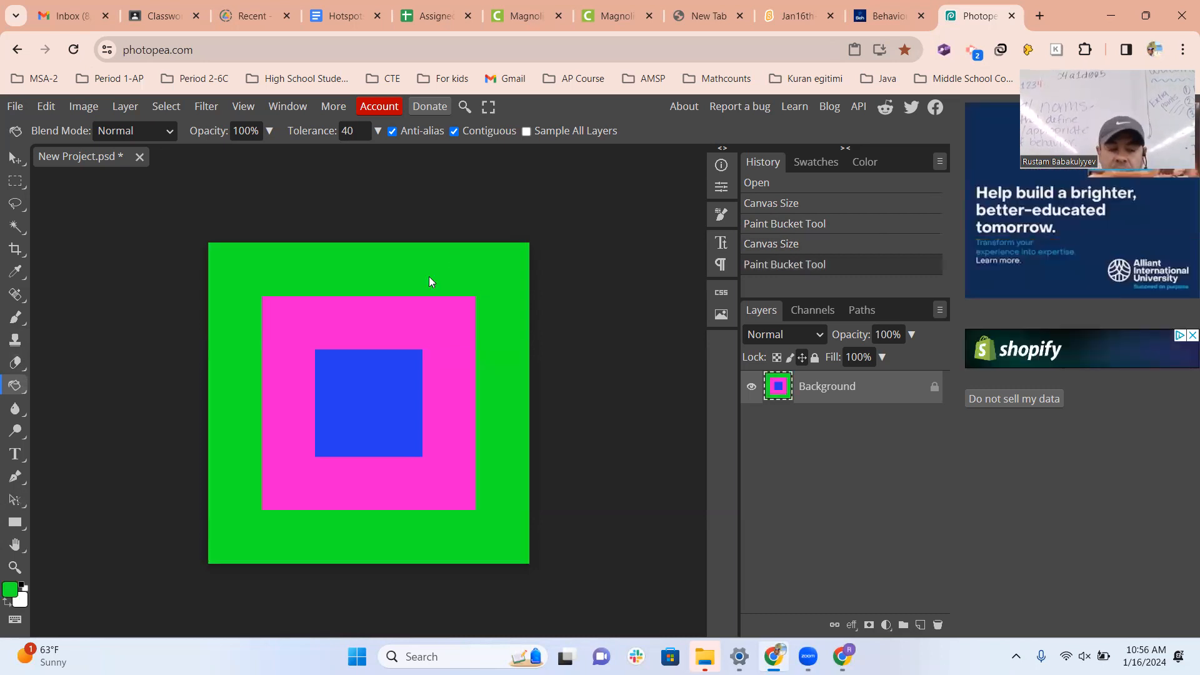
Enlarge the canvas around the green square to 200 × 200 pixels with a centred anchor.
scroll(430, 279, "right", 2)
scroll(430, 279, "left", 3)
scroll(431, 288, "down", 4)
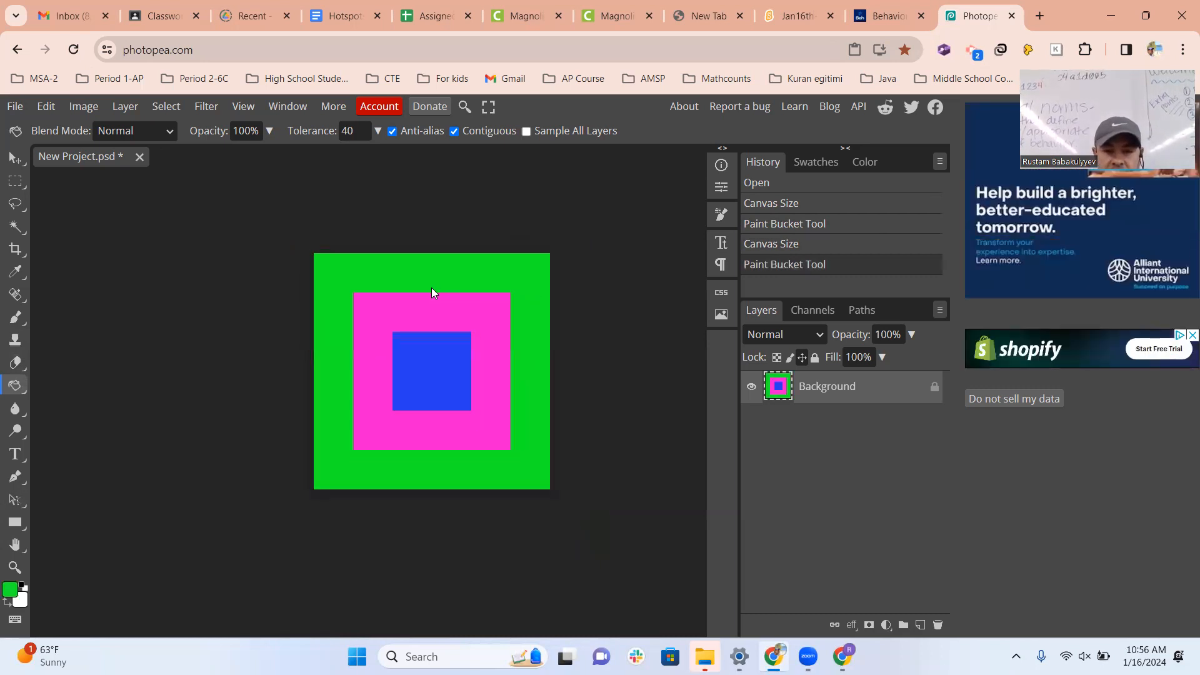
scroll(431, 291, "down", 3)
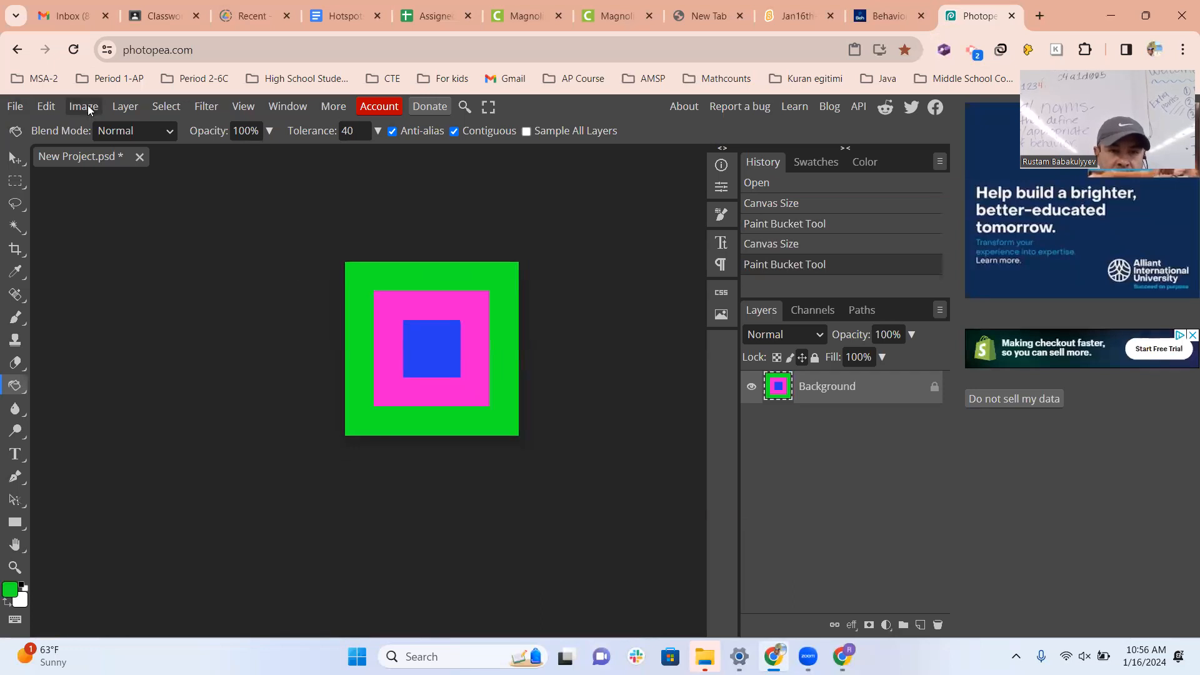
left_click(88, 110)
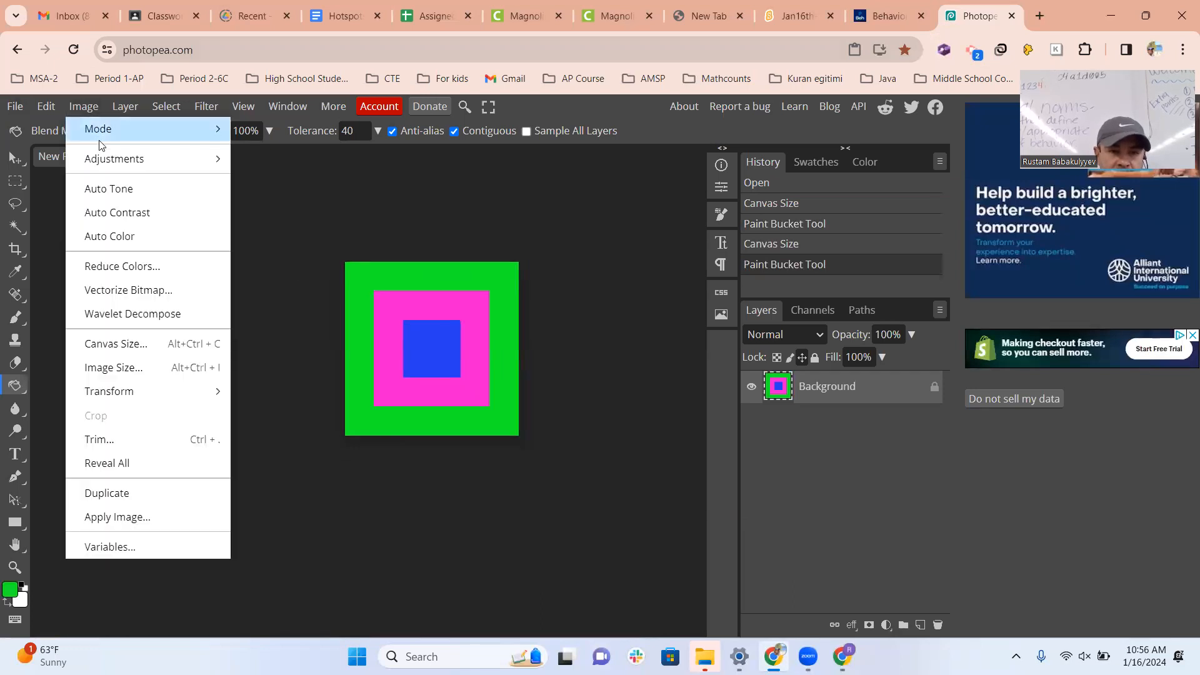
left_click(116, 344)
type("200")
left_click(196, 297)
type("20")
left_click(198, 385)
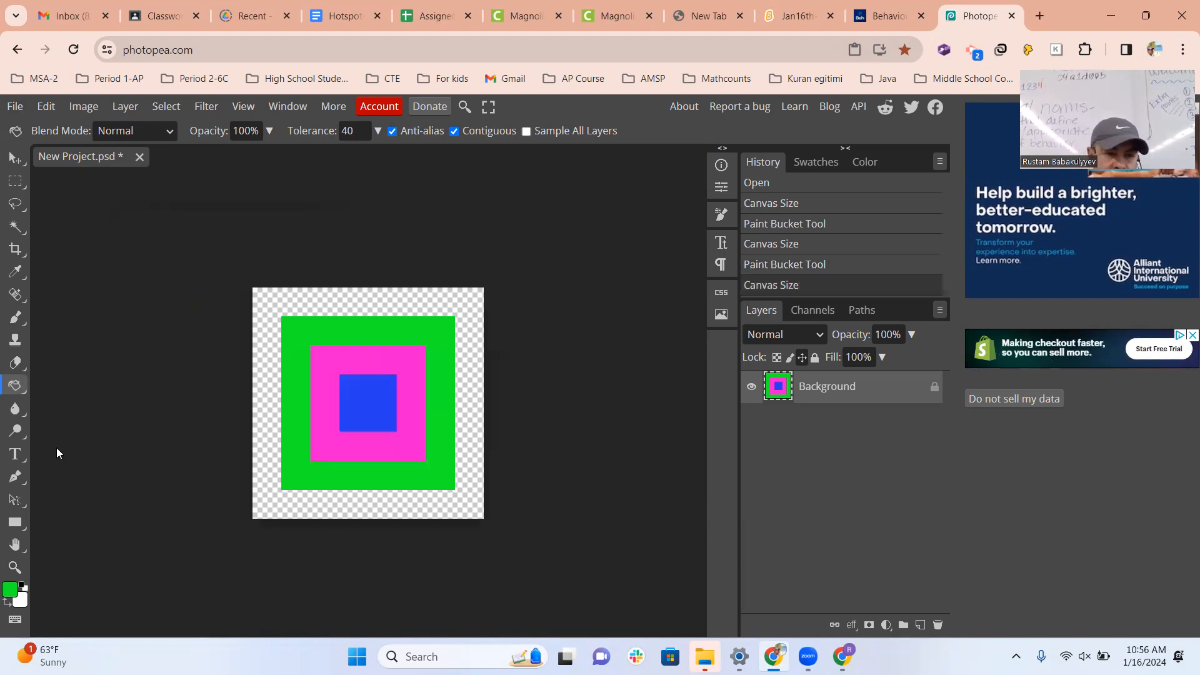
Set the foreground colour to orange f46114 and fill the transparent border around the green square with it.
left_click(11, 594)
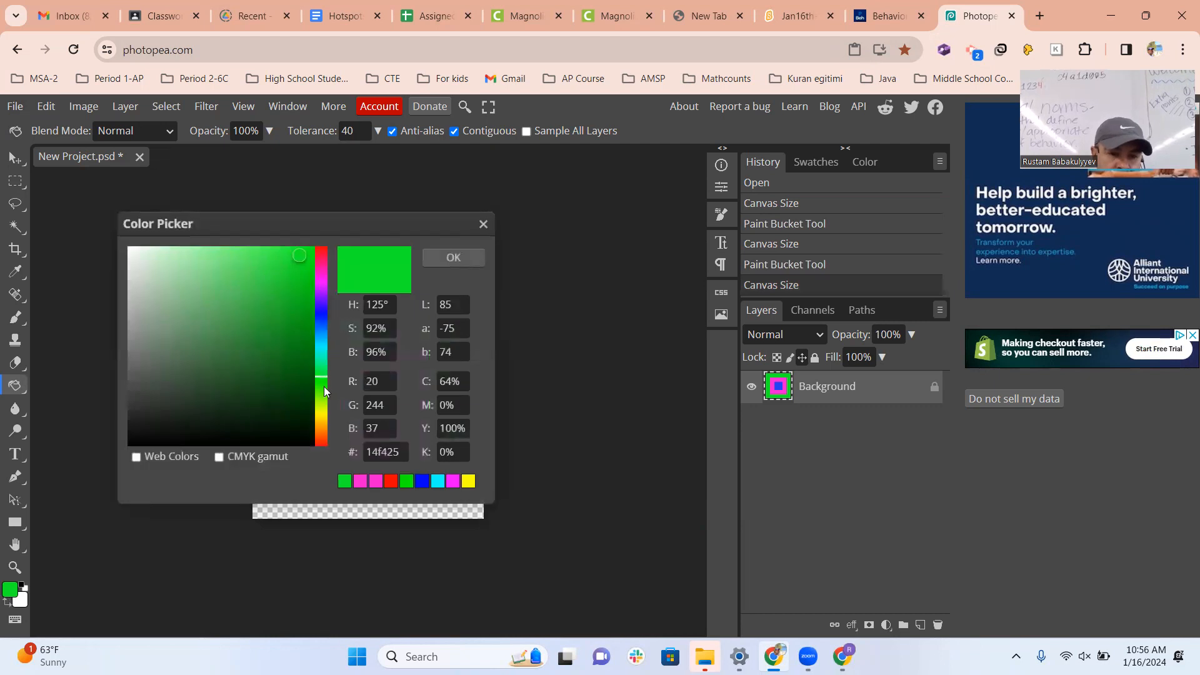
left_click(319, 282)
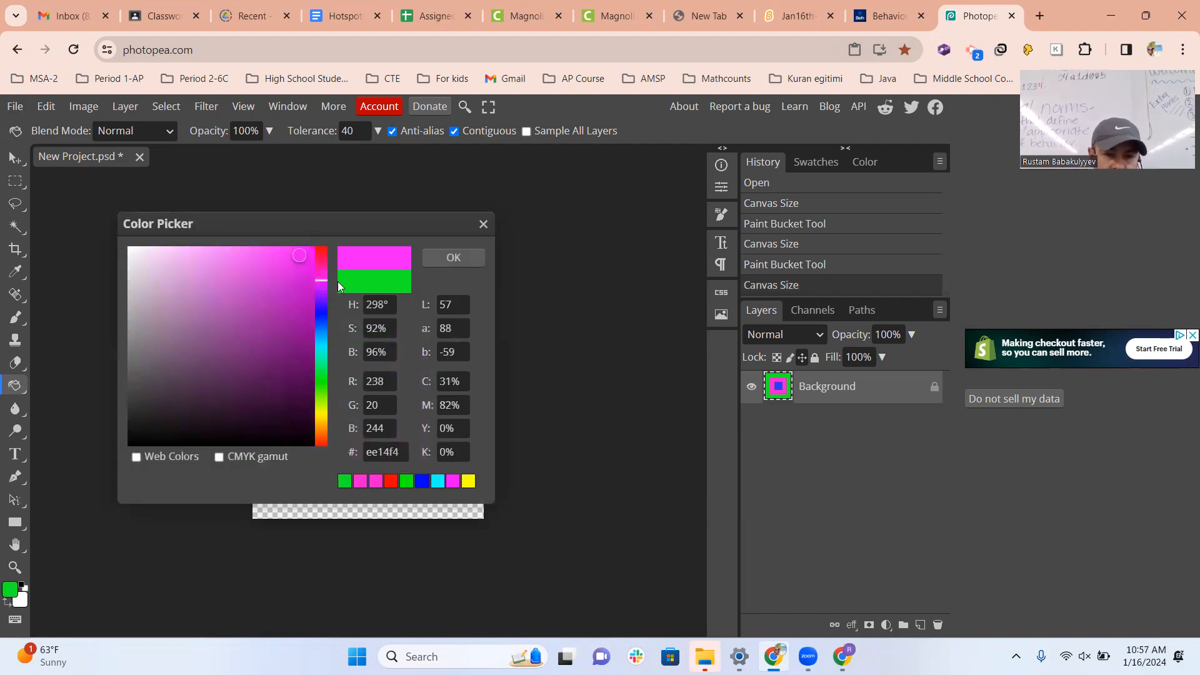
left_click(324, 434)
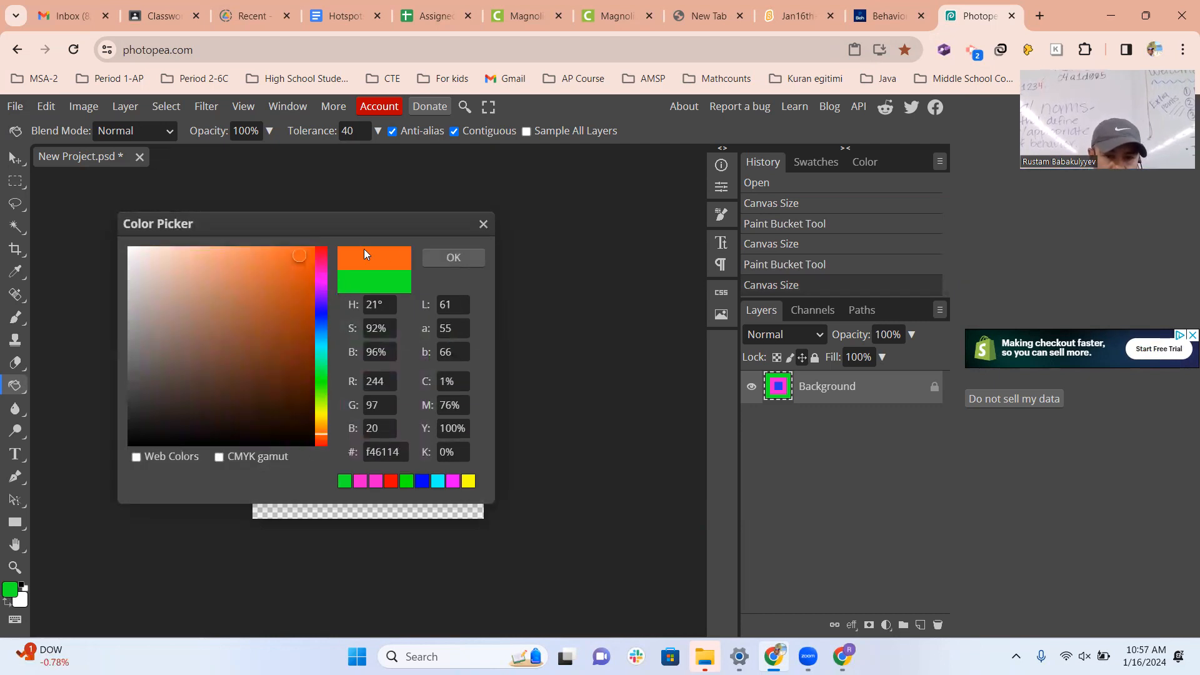
left_click(436, 257)
left_click(444, 295)
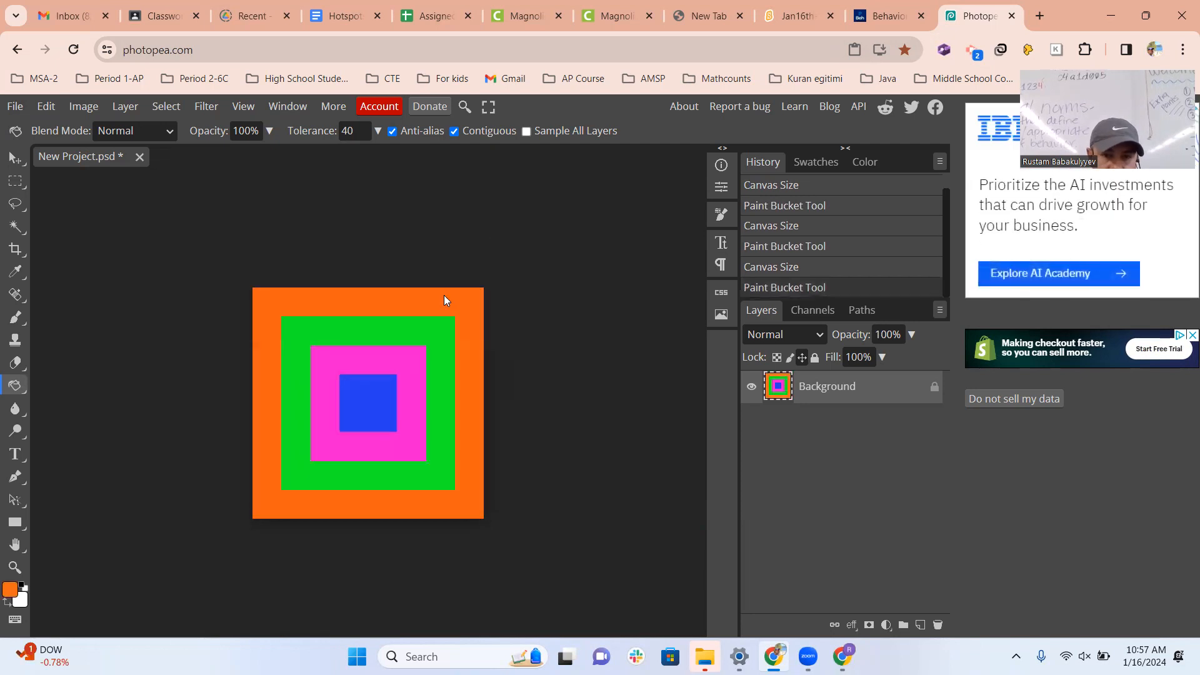
scroll(298, 355, "right", 2)
scroll(305, 358, "left", 2)
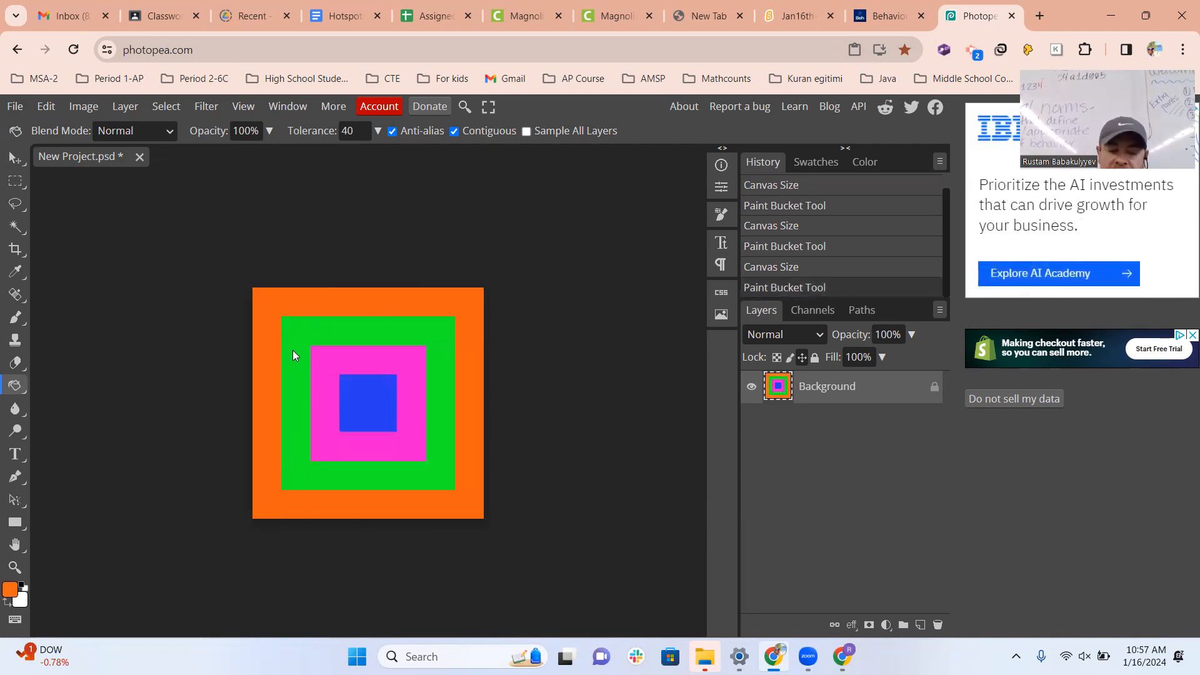
Enlarge the canvas around the orange square to 250 × 250 pixels with a centred anchor.
scroll(293, 350, "down", 1)
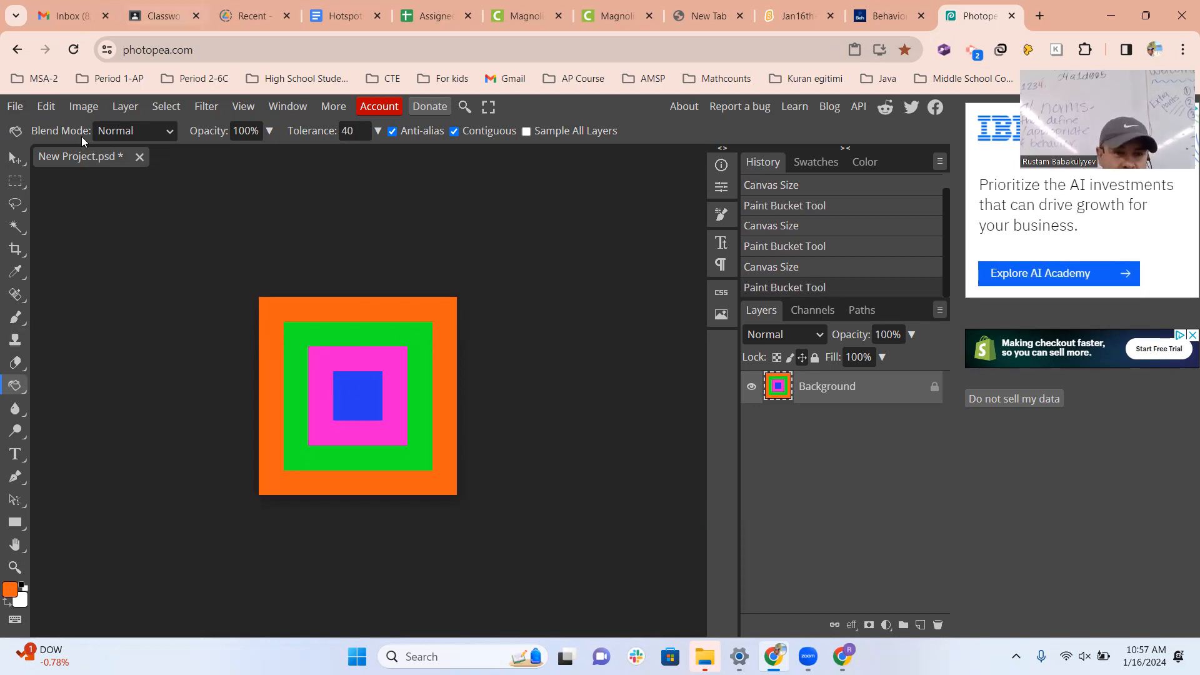
left_click(80, 112)
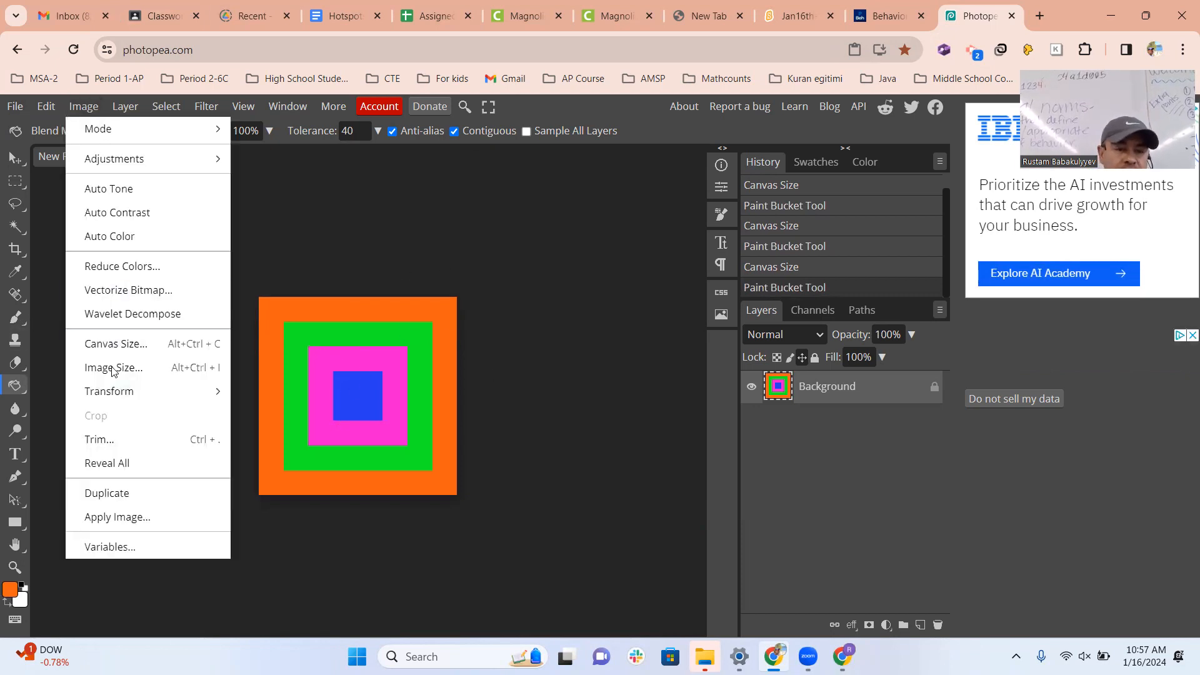
left_click(111, 345)
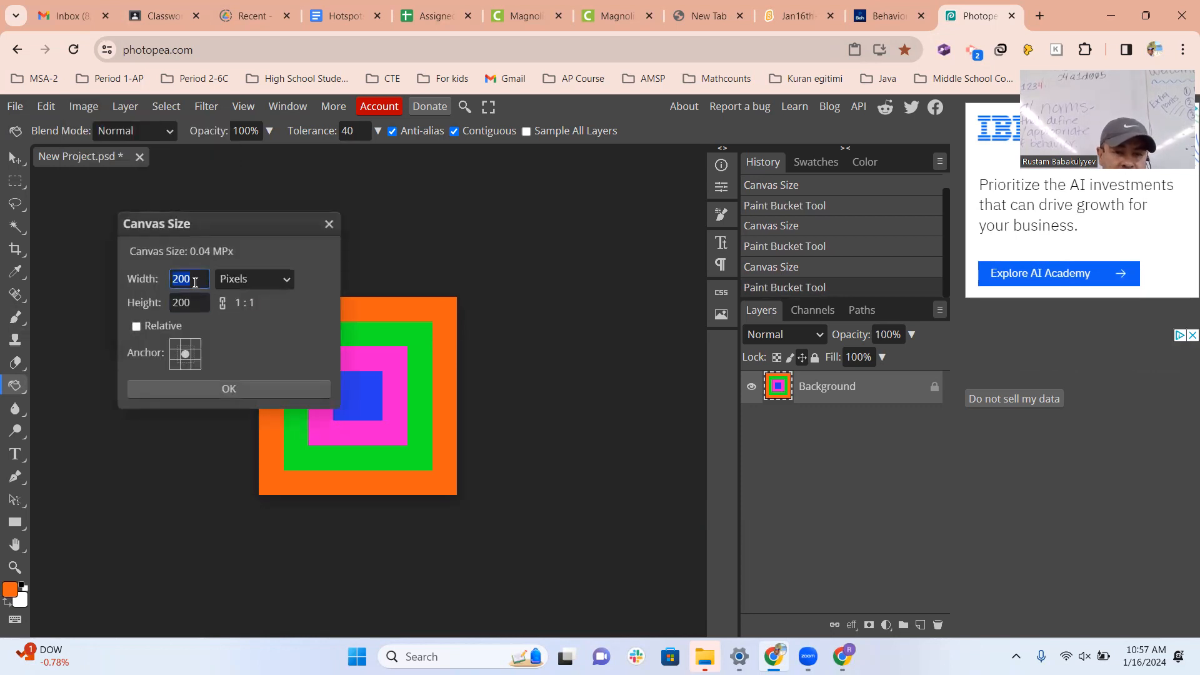
type("250")
left_click(201, 303)
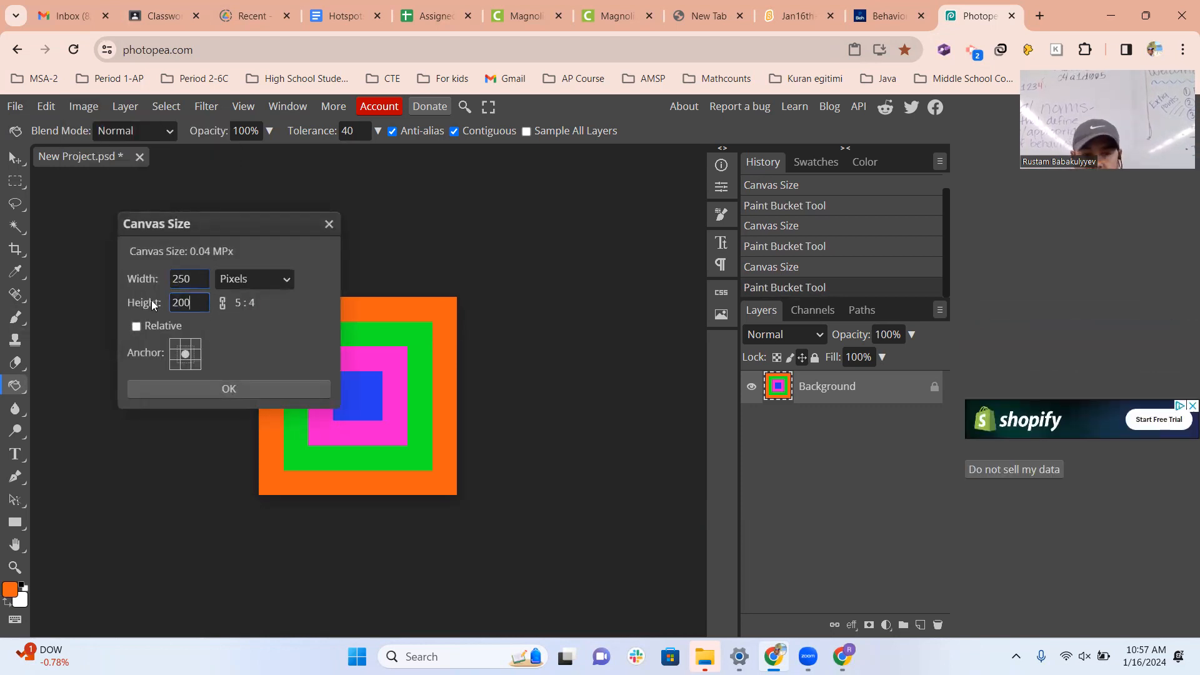
type("250")
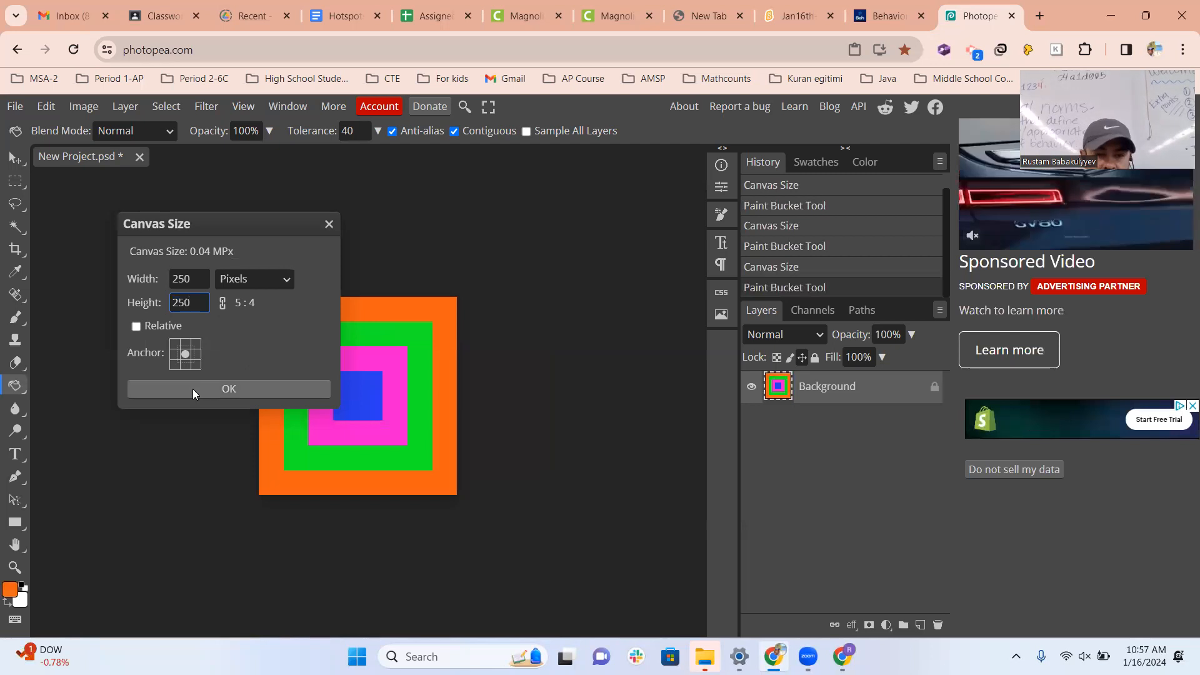
left_click(192, 389)
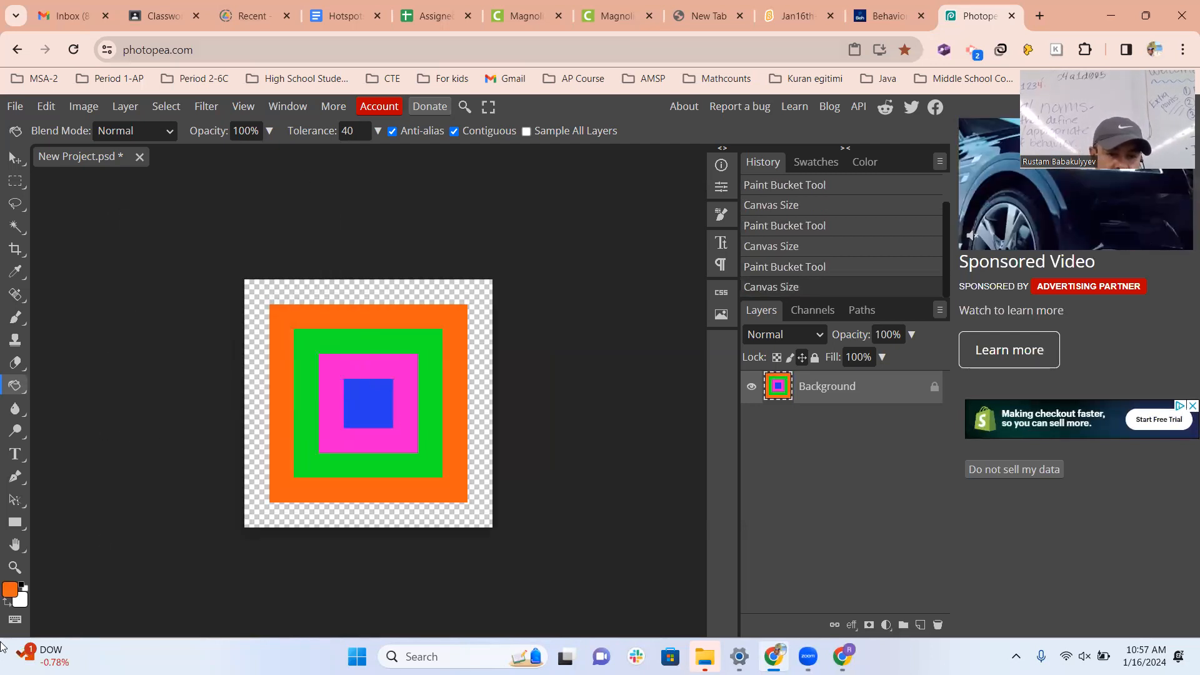
Set the foreground colour to near-black 0f0e0e and fill the transparent border around the orange square with it.
left_click(10, 593)
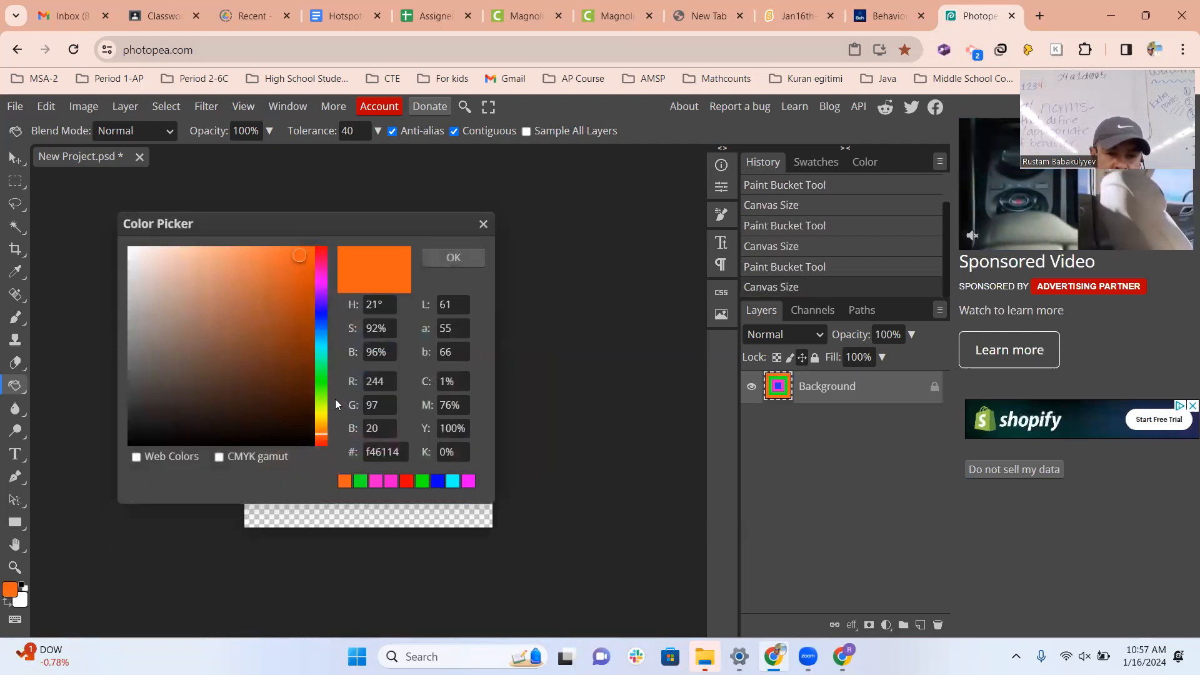
left_click(136, 434)
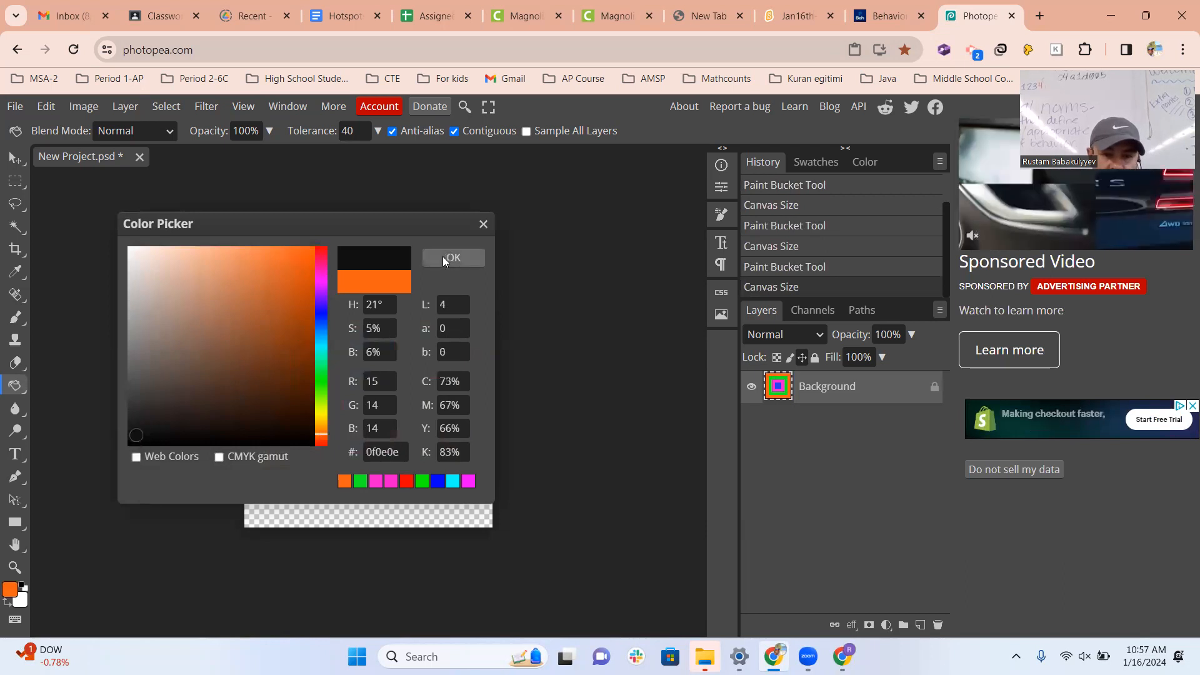
left_click(442, 256)
left_click(363, 299)
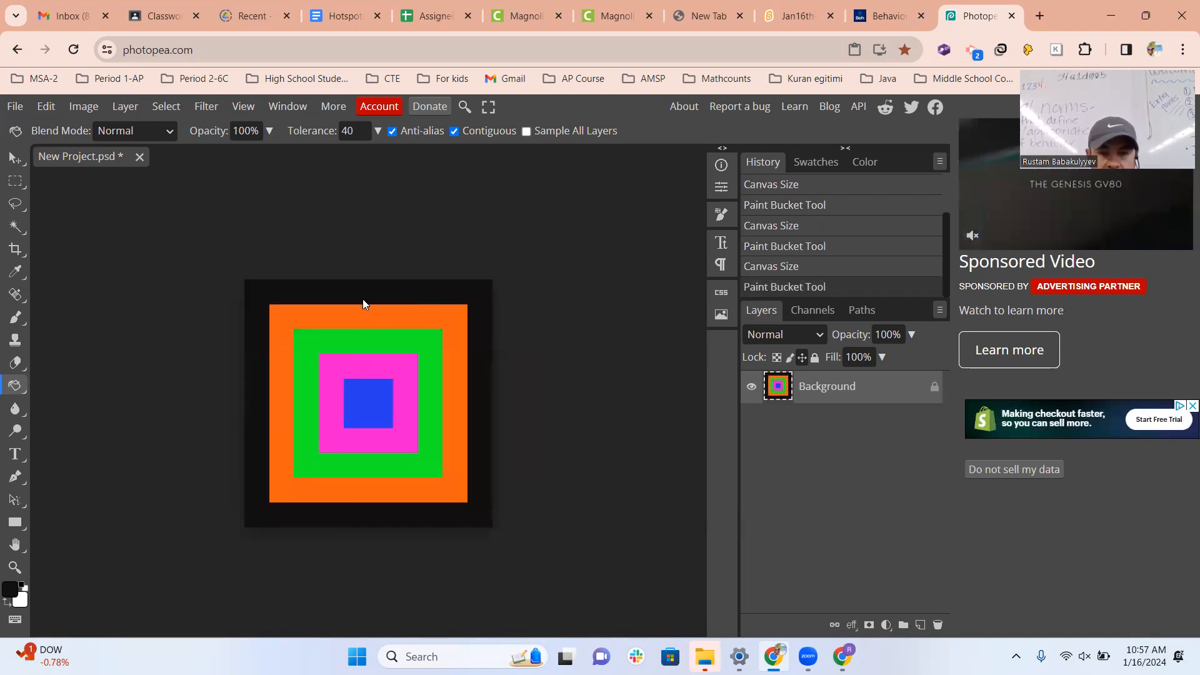
Enlarge the canvas around the black square to 300 × 300 pixels with a centred anchor.
left_click(47, 106)
left_click(82, 106)
left_click(83, 107)
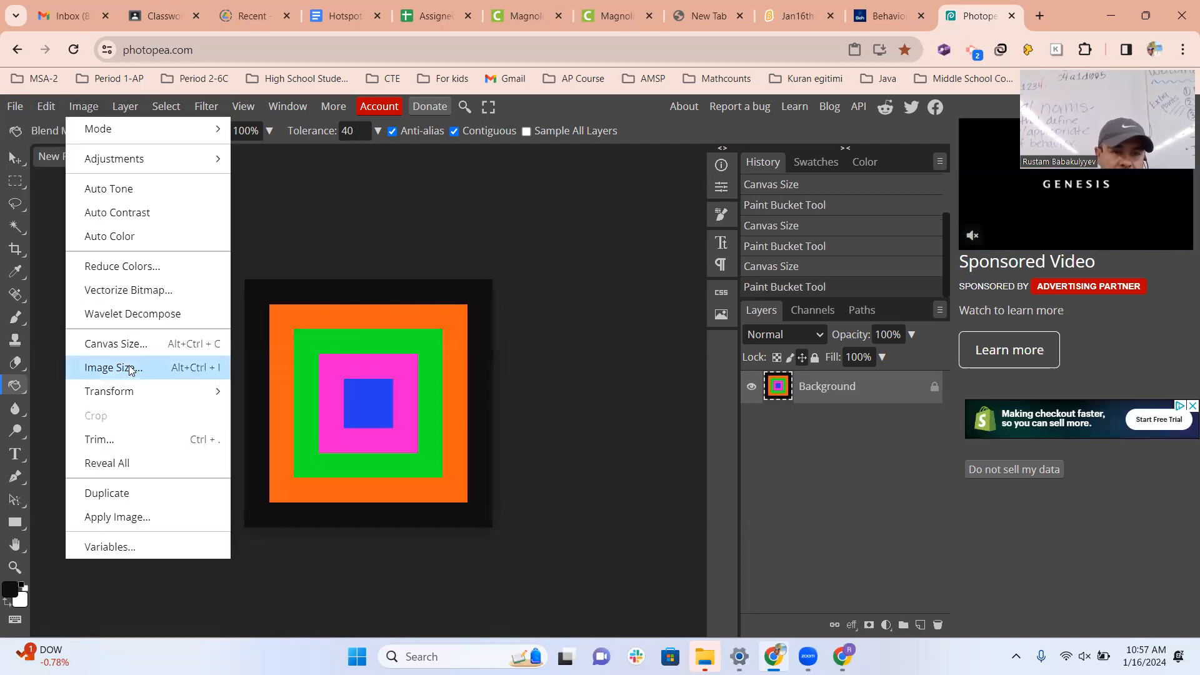
left_click(127, 343)
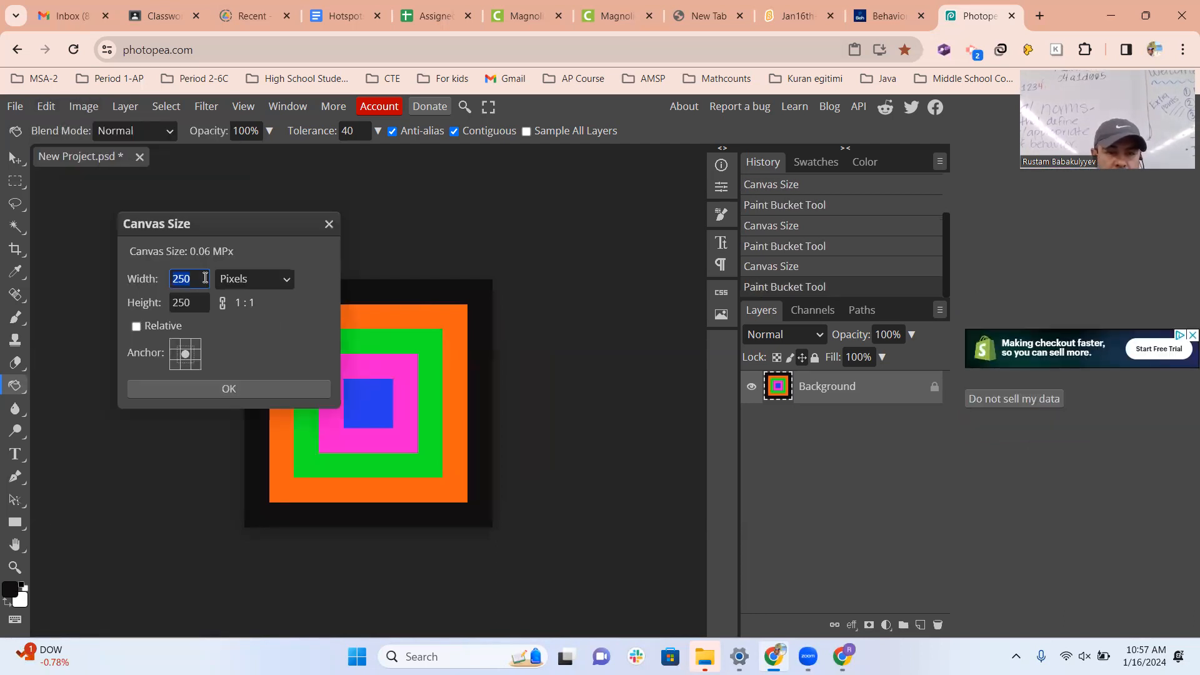
type("300")
double_click(187, 303)
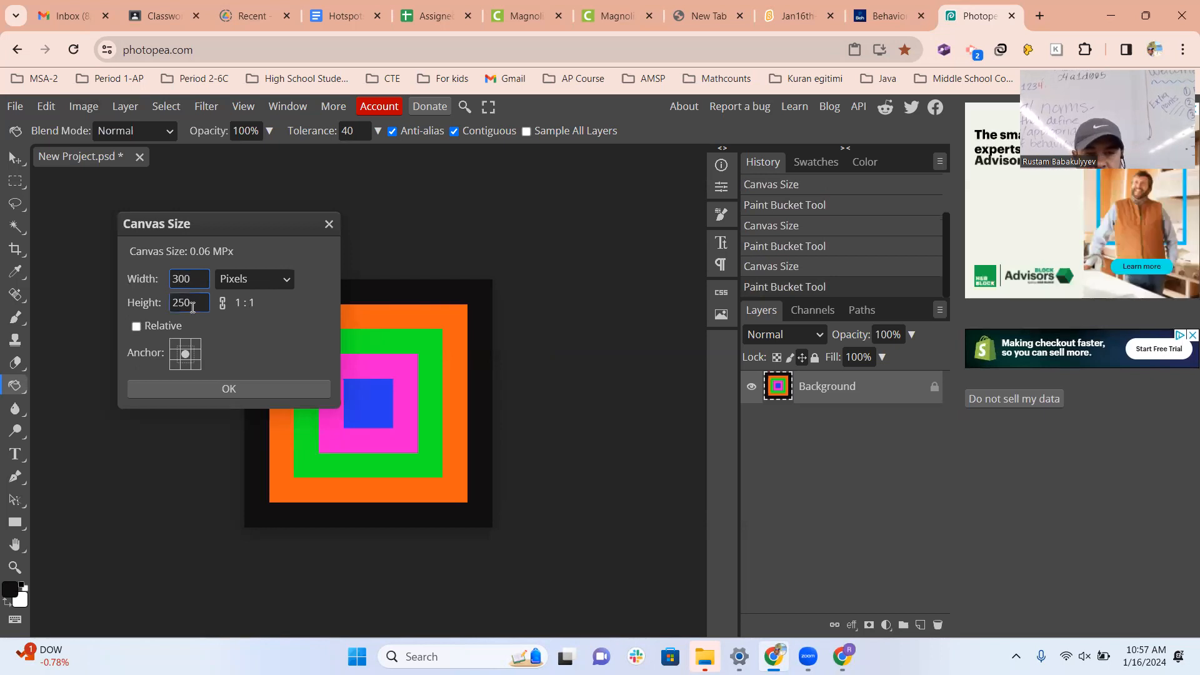
type("300")
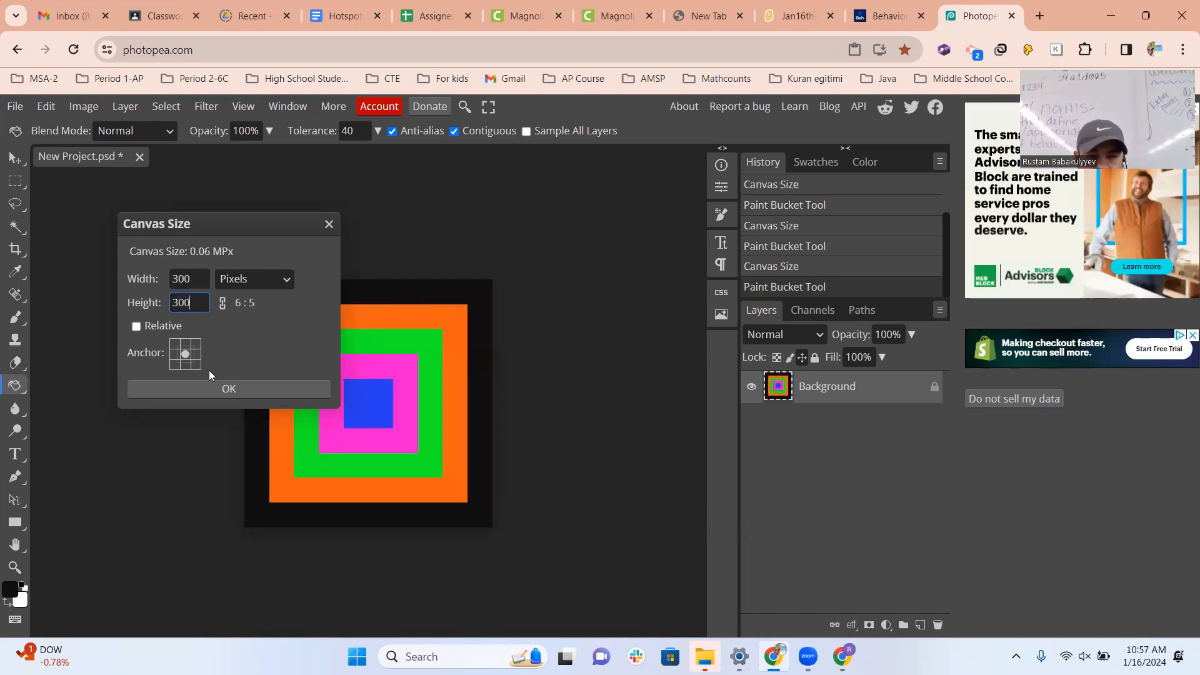
left_click(209, 388)
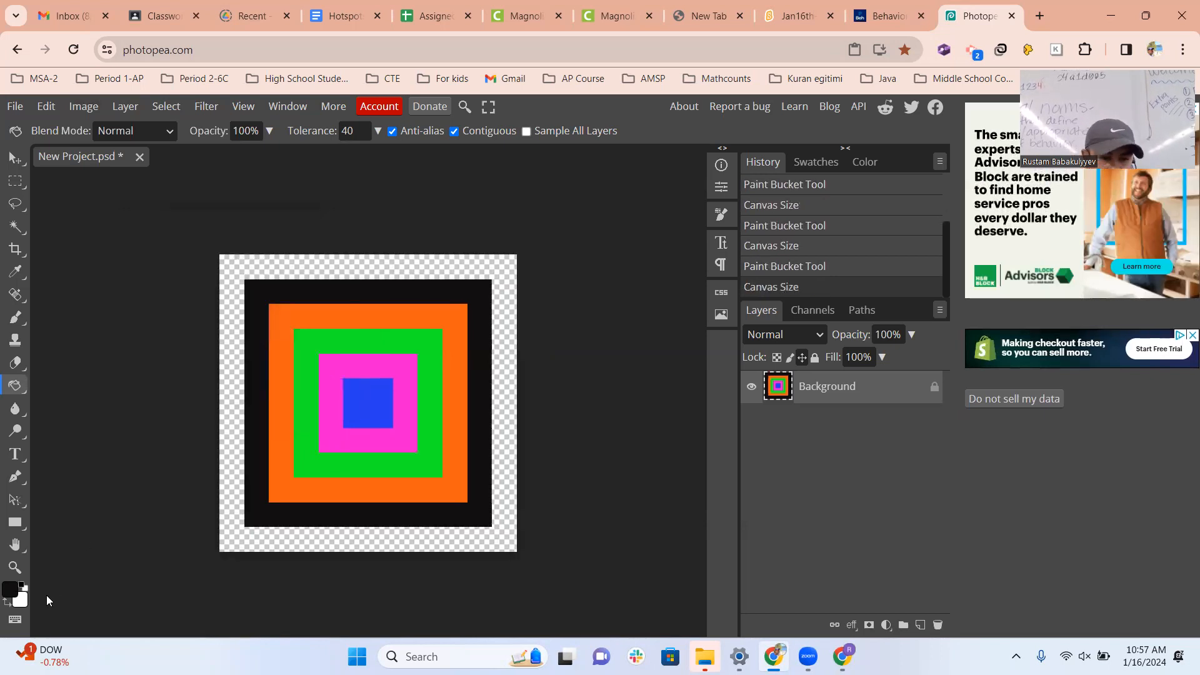
Set the foreground colour to cyan 1eece0 and fill the transparent border around the black square with it.
left_click(10, 590)
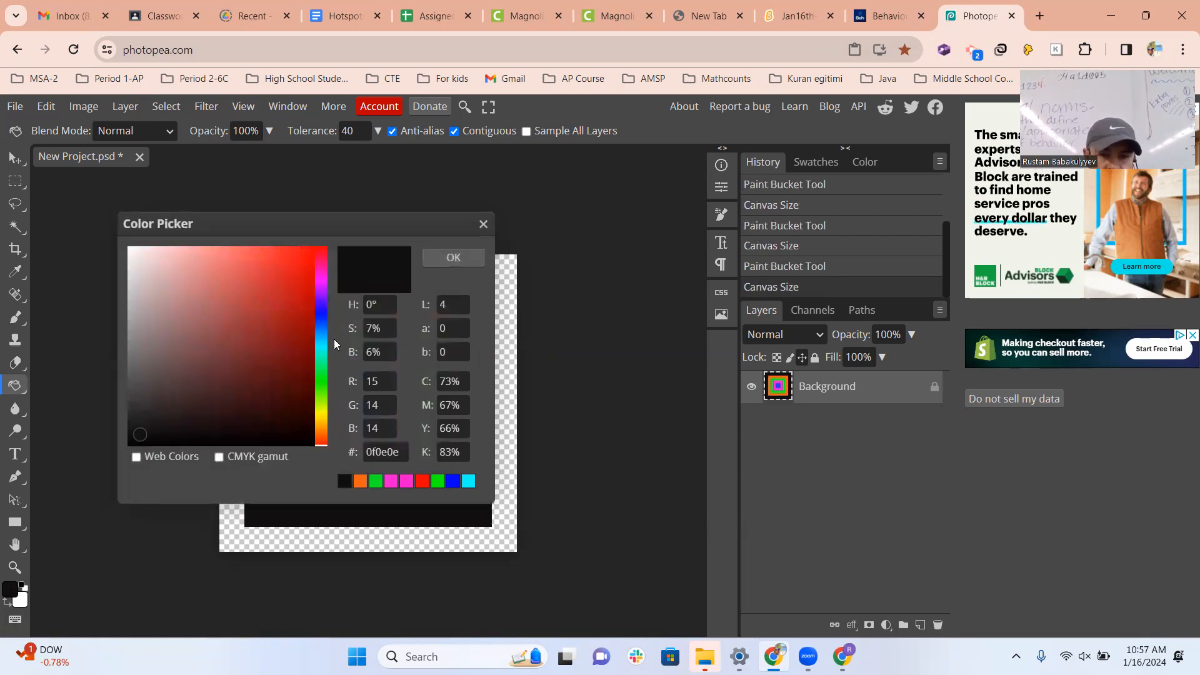
left_click(318, 348)
left_click(290, 261)
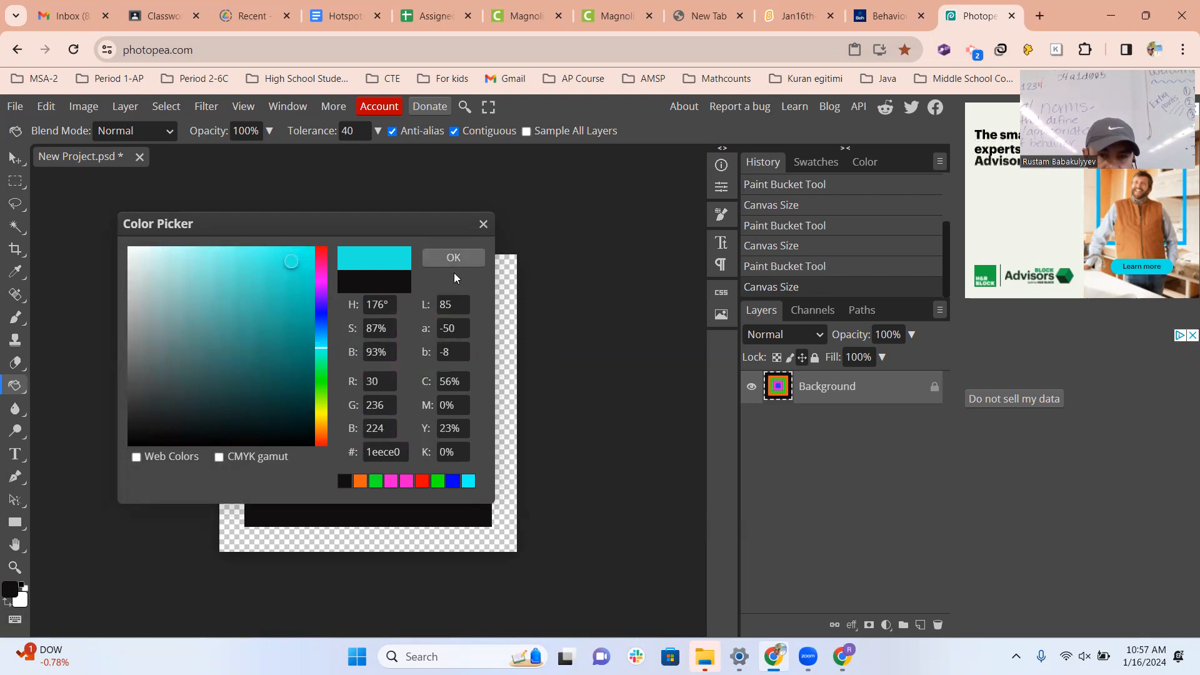
left_click(441, 257)
left_click(489, 269)
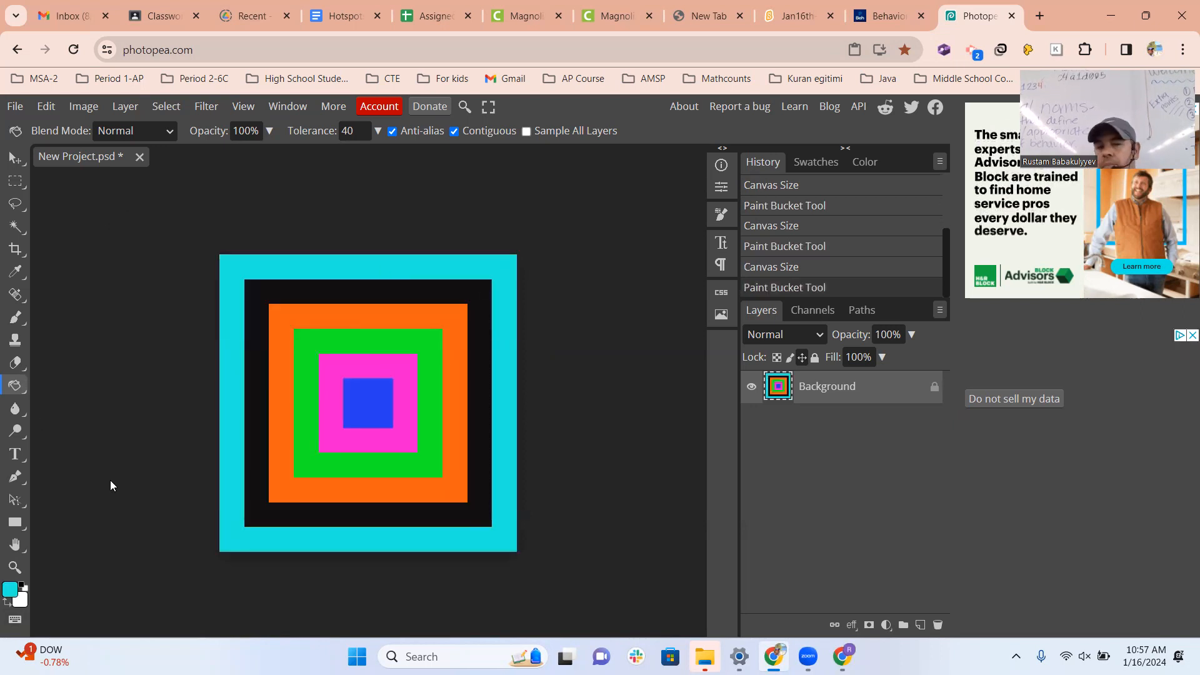